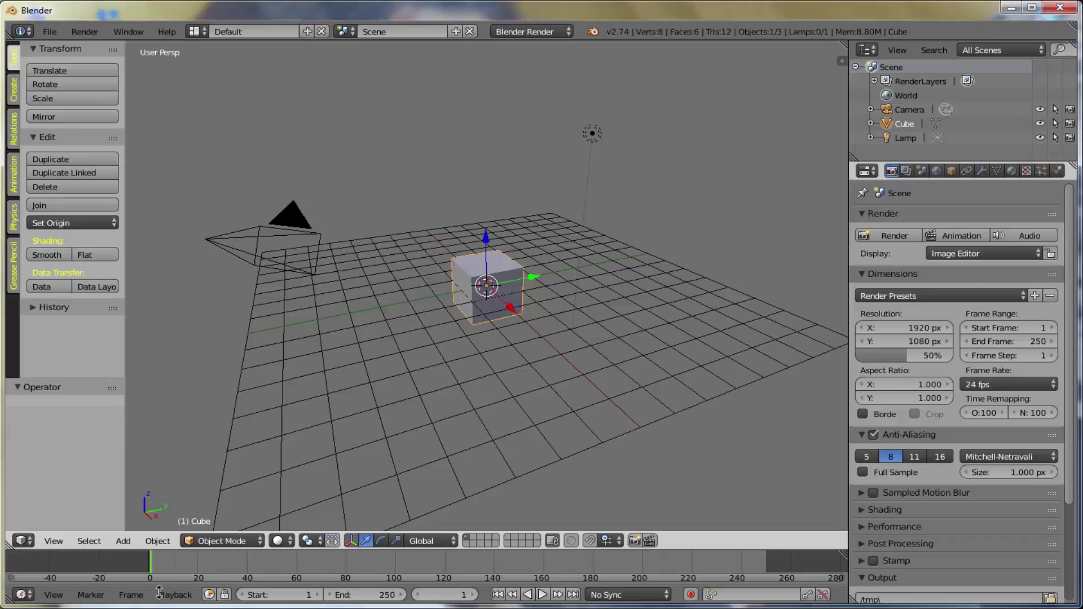
- Enter Edit Mode, subdivide the cube with 2 cuts, and enable face select mode
{"action": "left_click", "coordinate": [235, 537]}
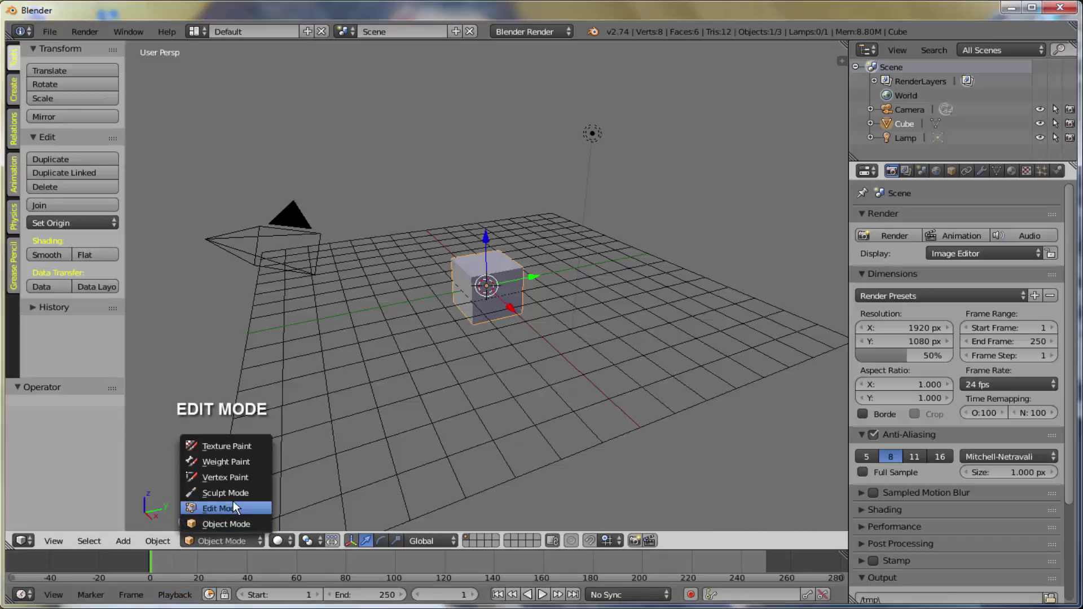
{"action": "left_click", "coordinate": [233, 502]}
{"action": "scroll", "coordinate": [472, 311], "scroll_direction": "up", "scroll_amount": 3}
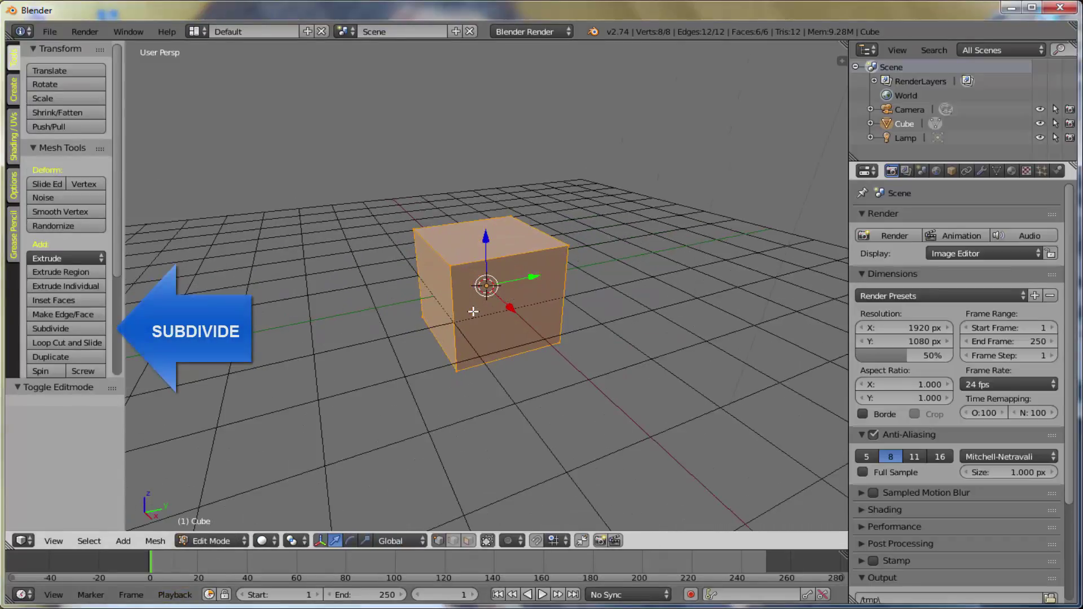
{"action": "left_click", "coordinate": [50, 329]}
{"action": "left_click", "coordinate": [99, 422]}
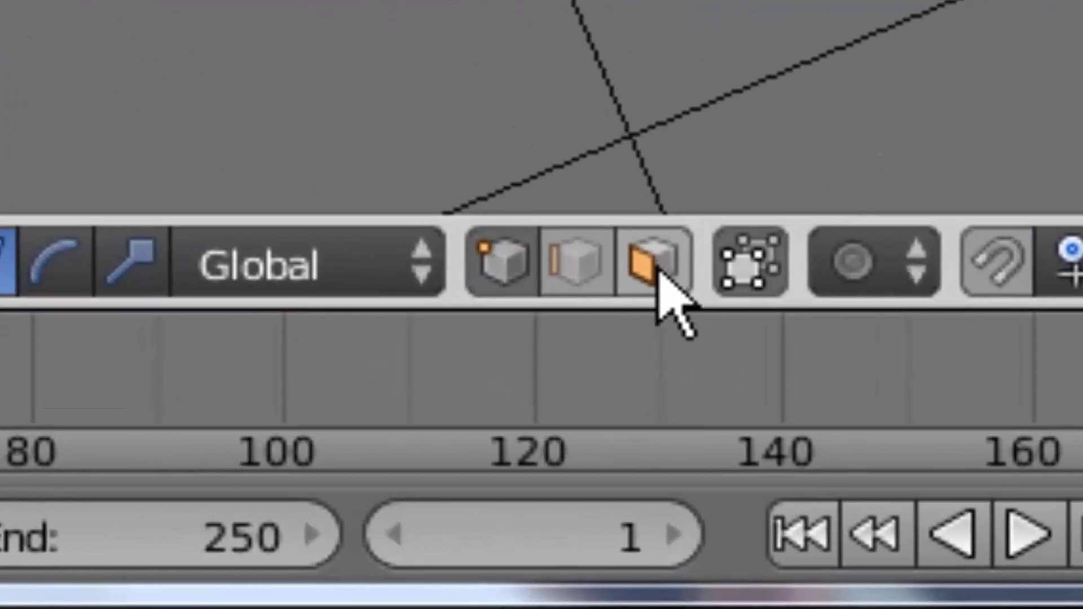
{"action": "left_click", "coordinate": [657, 270]}
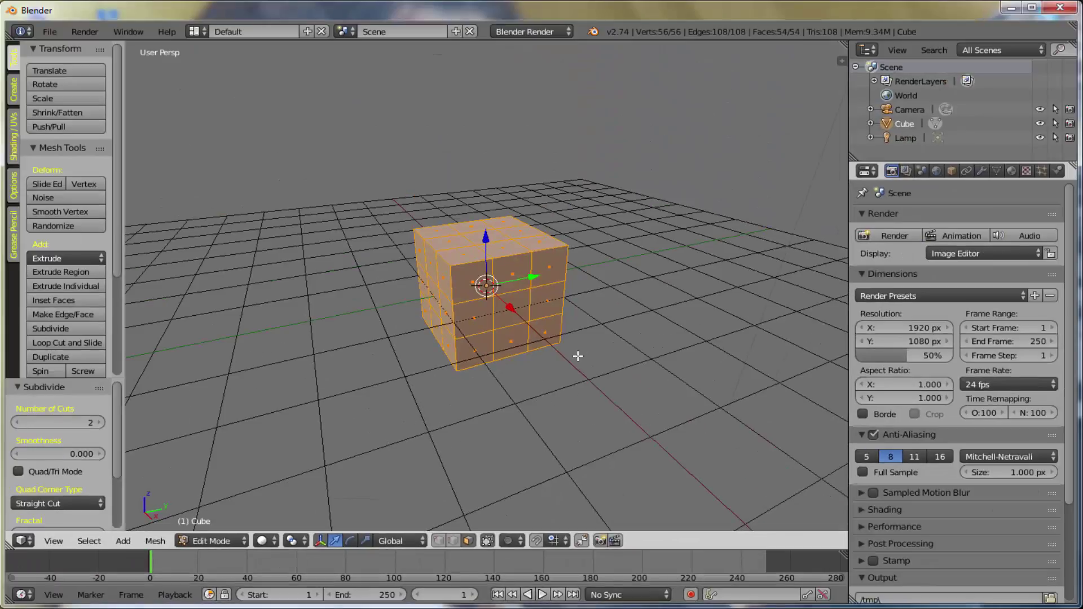
- Deselect all, then select a front face plus one face on two other sides
{"action": "key", "text": "a"}
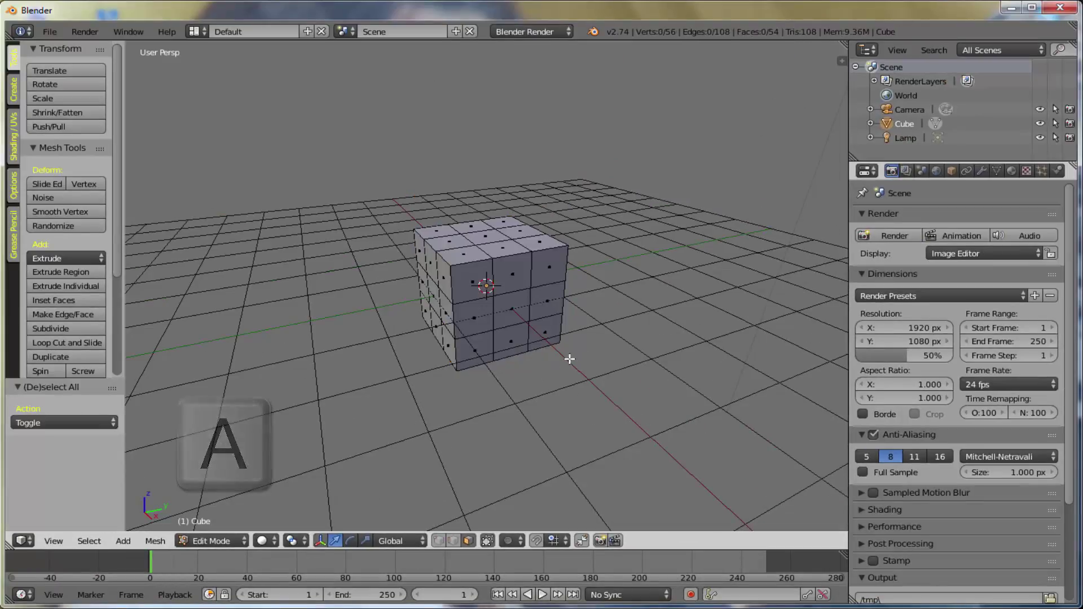
{"action": "right_click", "coordinate": [513, 306]}
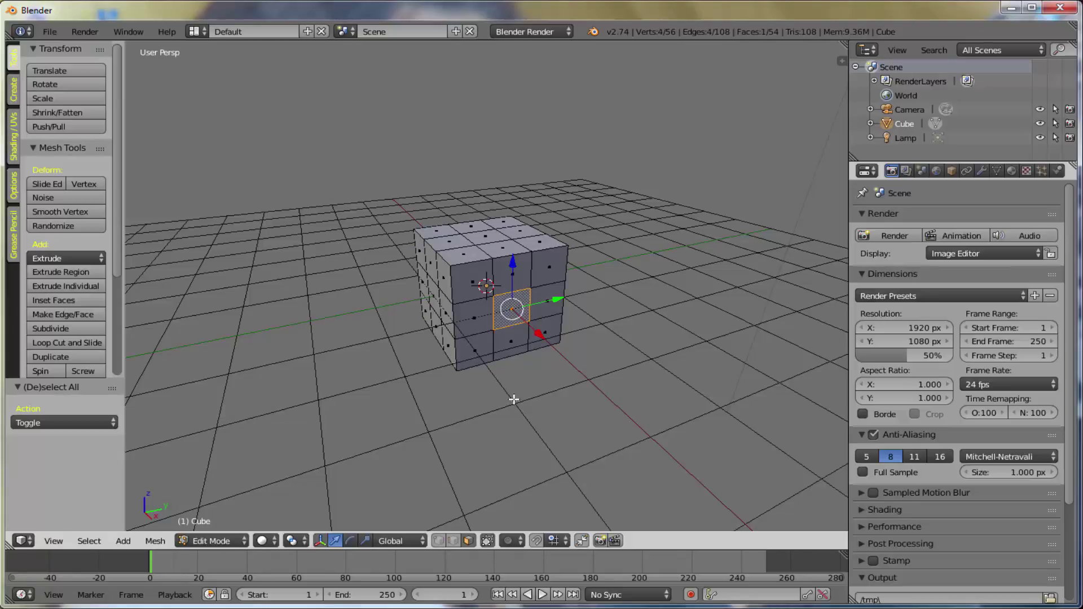
{"action": "middle_click_drag", "start_coordinate": [513, 398], "coordinate": [589, 388]}
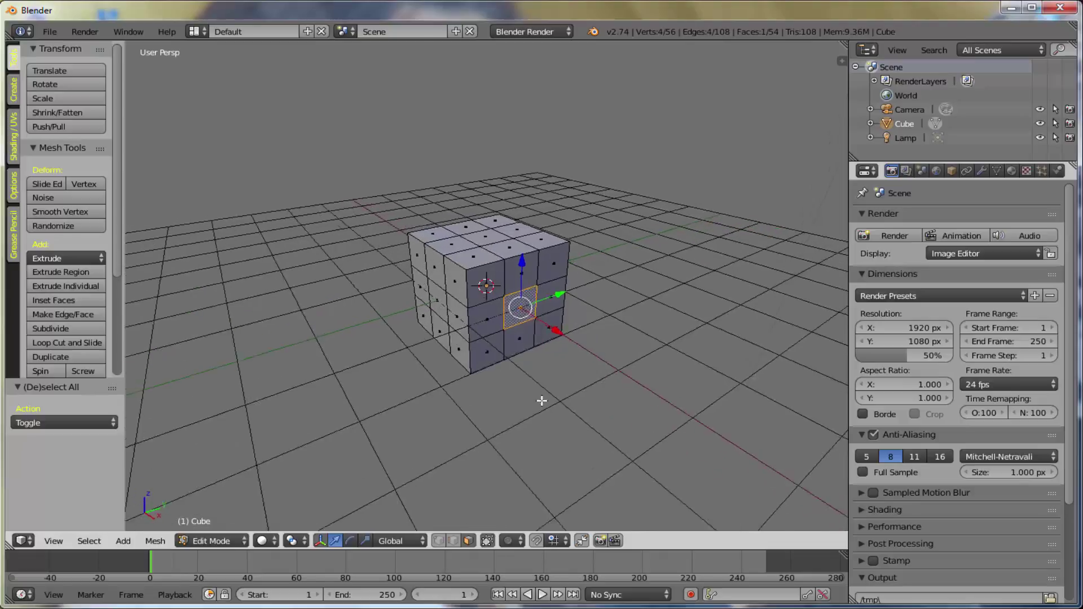
{"action": "key", "text": "shift"}
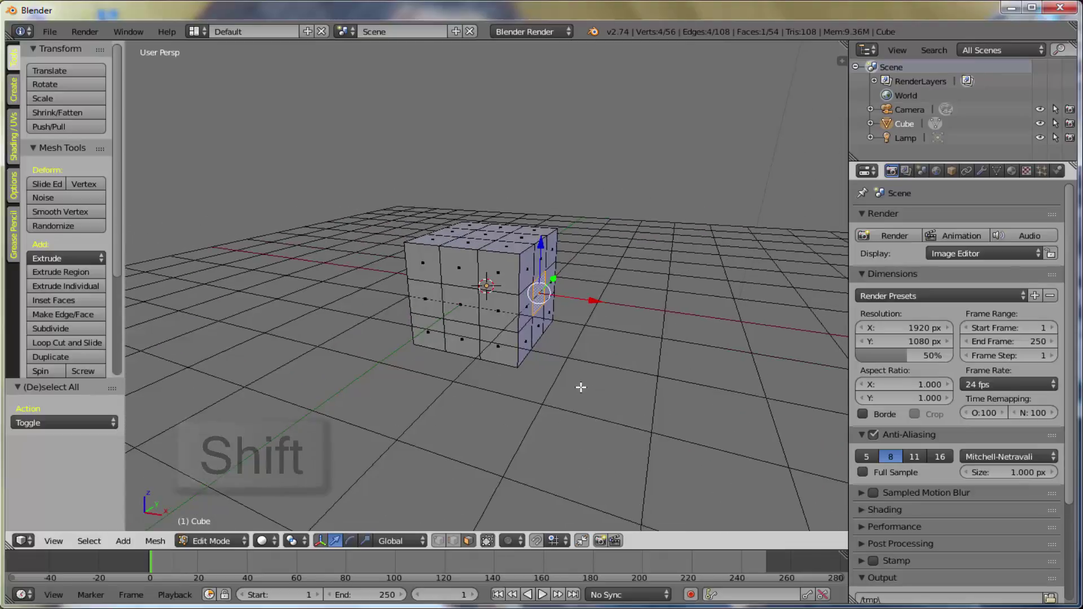
{"action": "right_click", "coordinate": [464, 306], "text": "shift"}
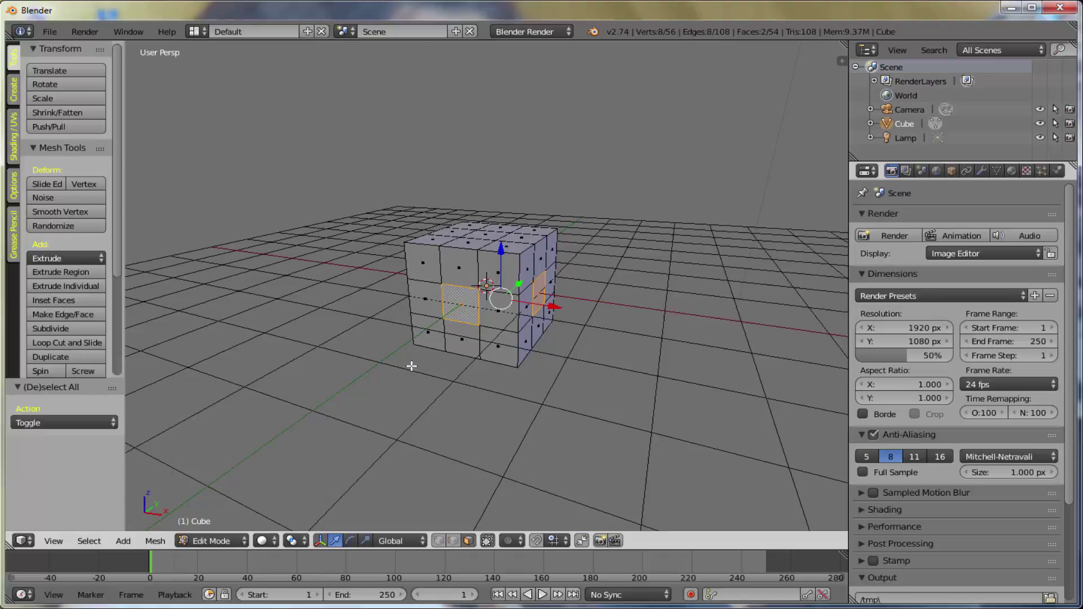
{"action": "mouse_move", "coordinate": [411, 366]}
{"action": "middle_mouse_down"}
{"action": "mouse_move", "coordinate": [602, 360]}
{"action": "mouse_move", "coordinate": [564, 346]}
{"action": "middle_mouse_up"}
{"action": "key", "text": "shift"}
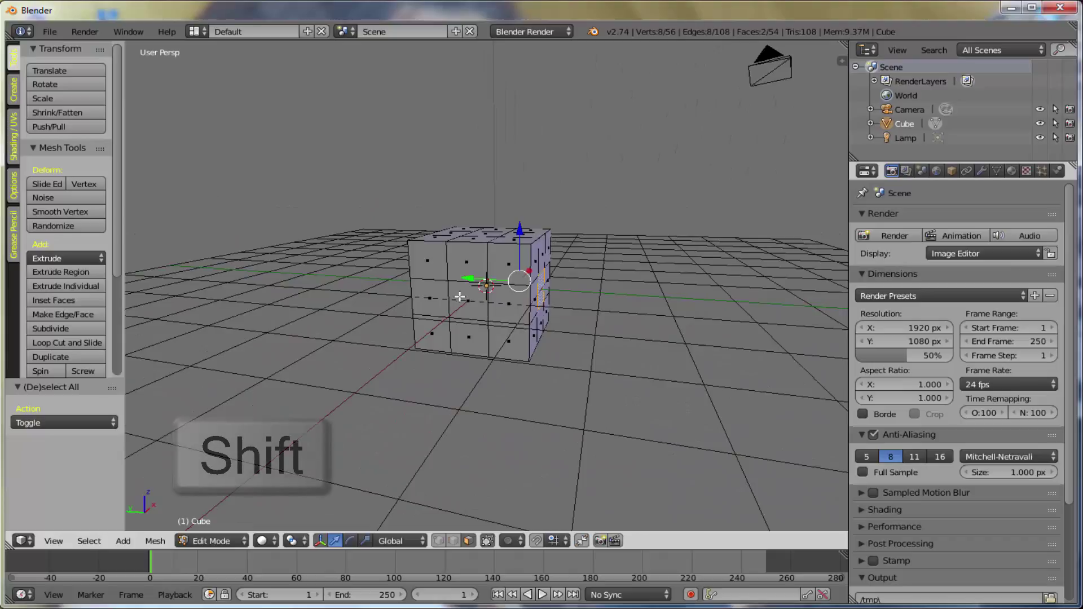
{"action": "right_click", "coordinate": [459, 294], "text": "shift"}
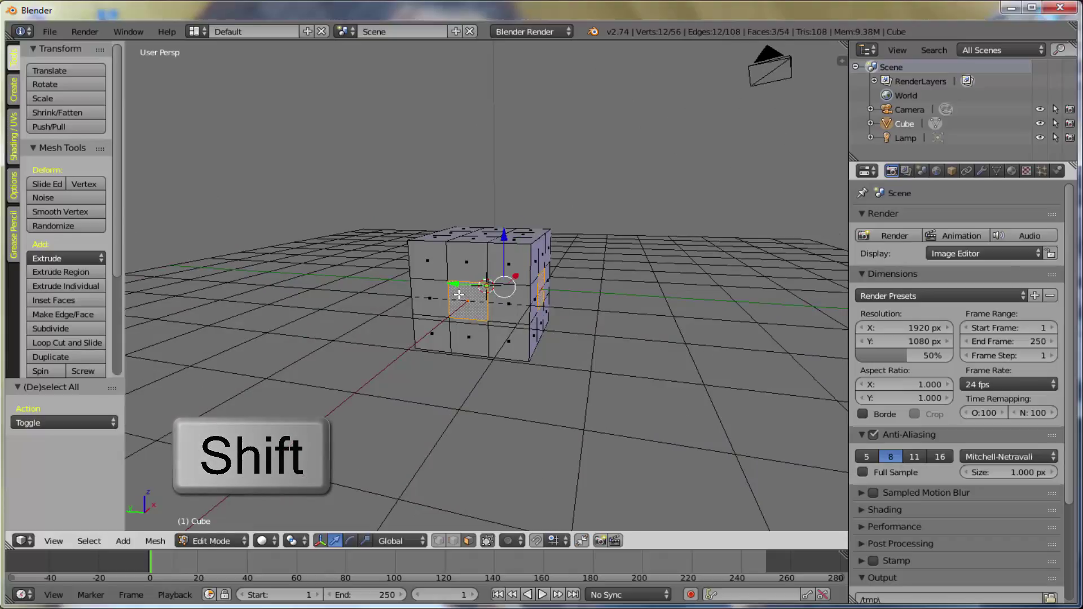
- Add a fourth side face, a top face and a bottom face to the selection
{"action": "mouse_move", "coordinate": [333, 358]}
{"action": "middle_mouse_down"}
{"action": "mouse_move", "coordinate": [459, 374]}
{"action": "mouse_move", "coordinate": [519, 363]}
{"action": "mouse_move", "coordinate": [483, 318]}
{"action": "middle_mouse_up"}
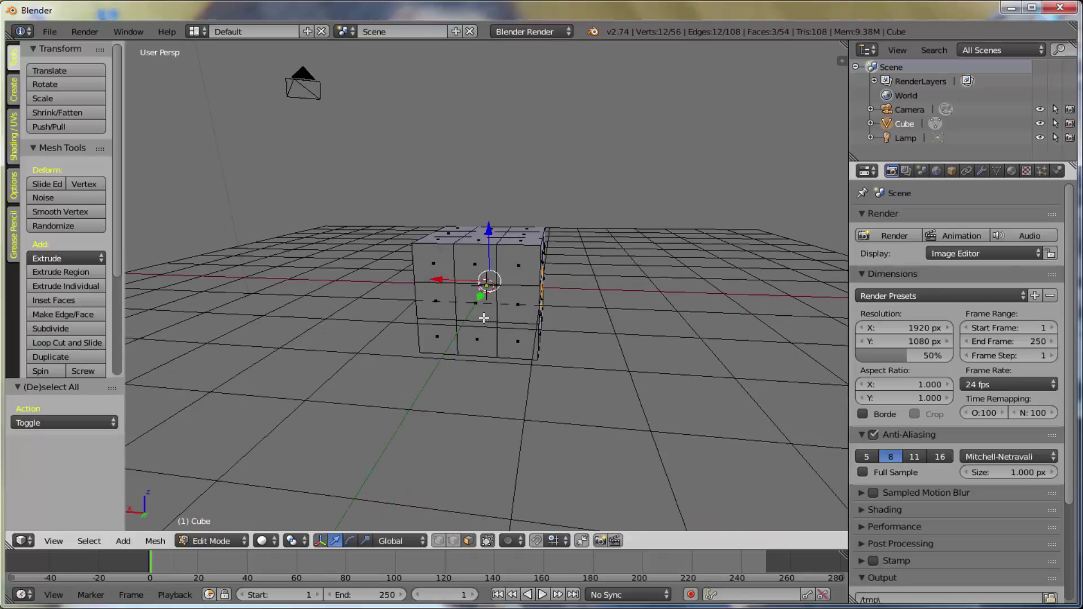
{"action": "right_click", "coordinate": [472, 306], "text": "shift"}
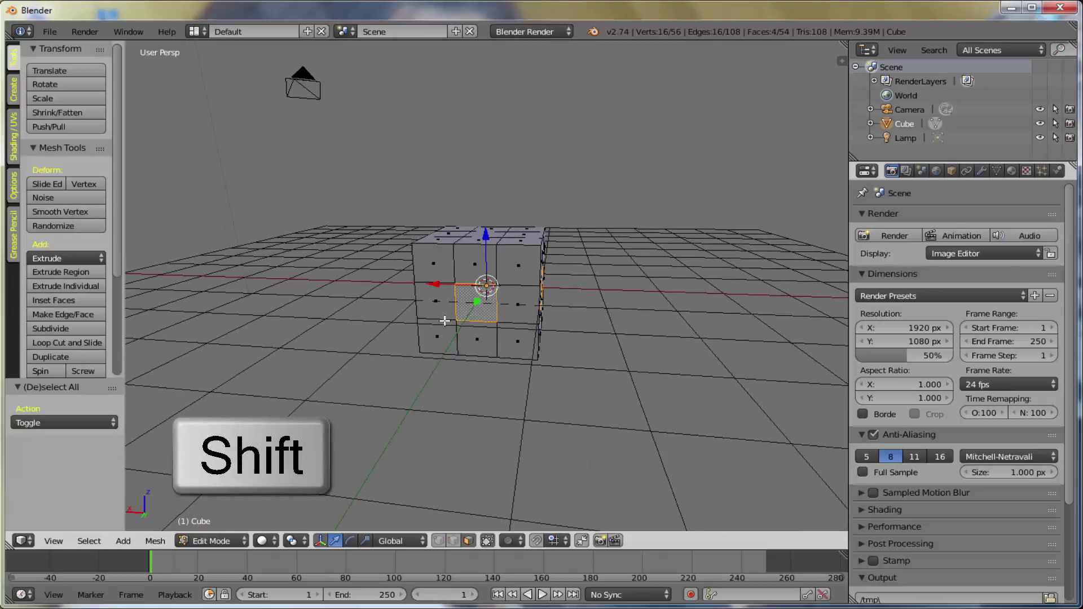
{"action": "mouse_move", "coordinate": [611, 336]}
{"action": "middle_mouse_down"}
{"action": "mouse_move", "coordinate": [302, 331]}
{"action": "mouse_move", "coordinate": [408, 367]}
{"action": "mouse_move", "coordinate": [536, 315]}
{"action": "mouse_move", "coordinate": [508, 282]}
{"action": "mouse_move", "coordinate": [491, 371]}
{"action": "mouse_move", "coordinate": [505, 353]}
{"action": "middle_mouse_up"}
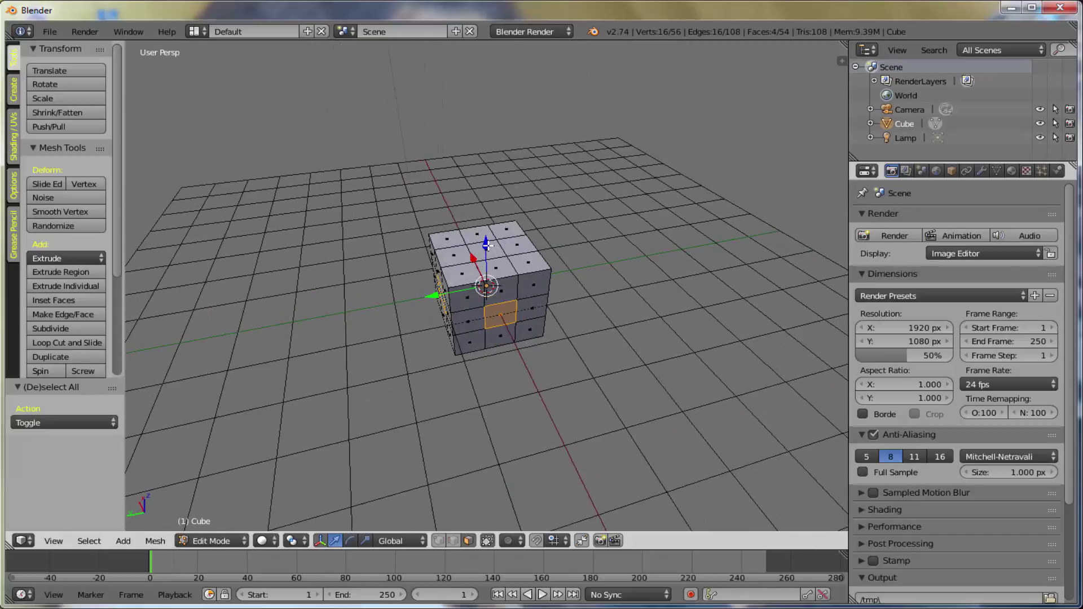
{"action": "key", "text": "shift"}
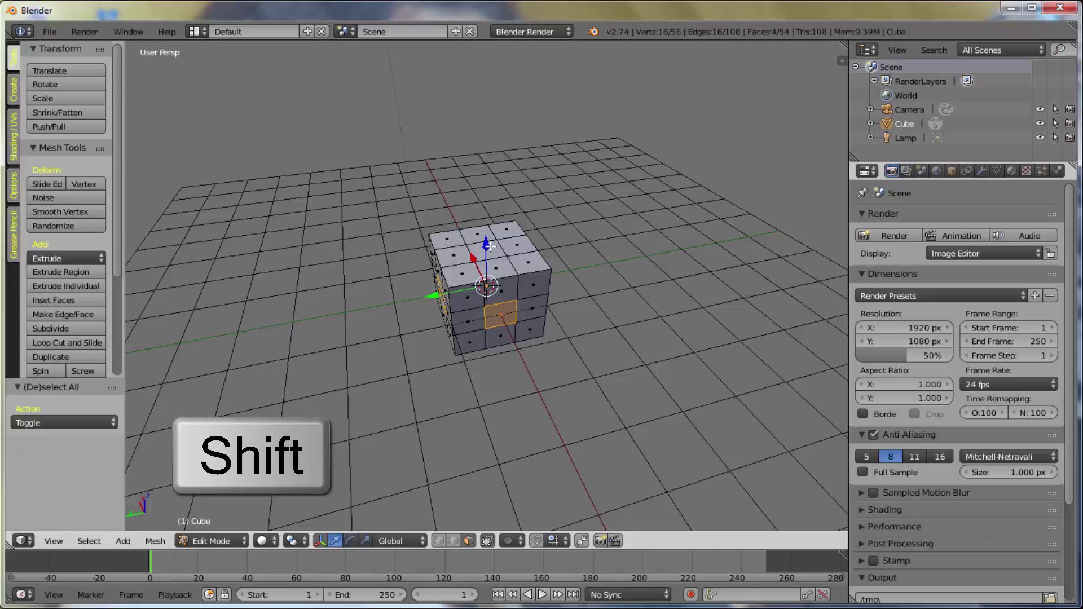
{"action": "right_click", "coordinate": [488, 246], "text": "shift"}
{"action": "mouse_move", "coordinate": [507, 339]}
{"action": "middle_mouse_down"}
{"action": "mouse_move", "coordinate": [528, 284]}
{"action": "mouse_move", "coordinate": [496, 325]}
{"action": "middle_mouse_up"}
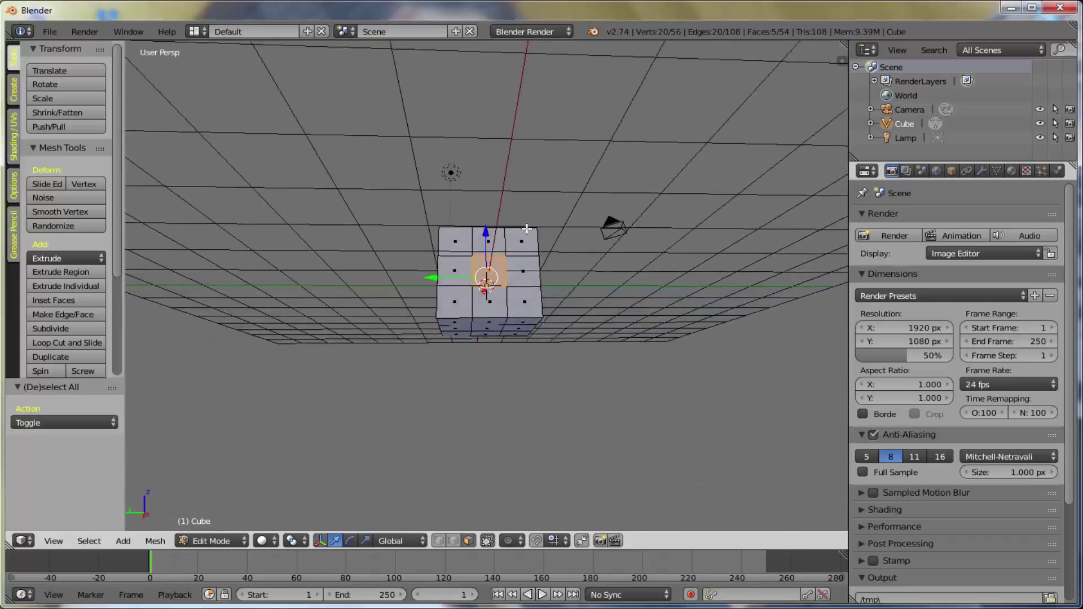
{"action": "right_click", "coordinate": [491, 327], "text": "shift"}
{"action": "mouse_move", "coordinate": [595, 247]}
{"action": "middle_mouse_down"}
{"action": "mouse_move", "coordinate": [587, 280]}
{"action": "mouse_move", "coordinate": [600, 339]}
{"action": "mouse_move", "coordinate": [621, 353]}
{"action": "mouse_move", "coordinate": [652, 340]}
{"action": "middle_mouse_up"}
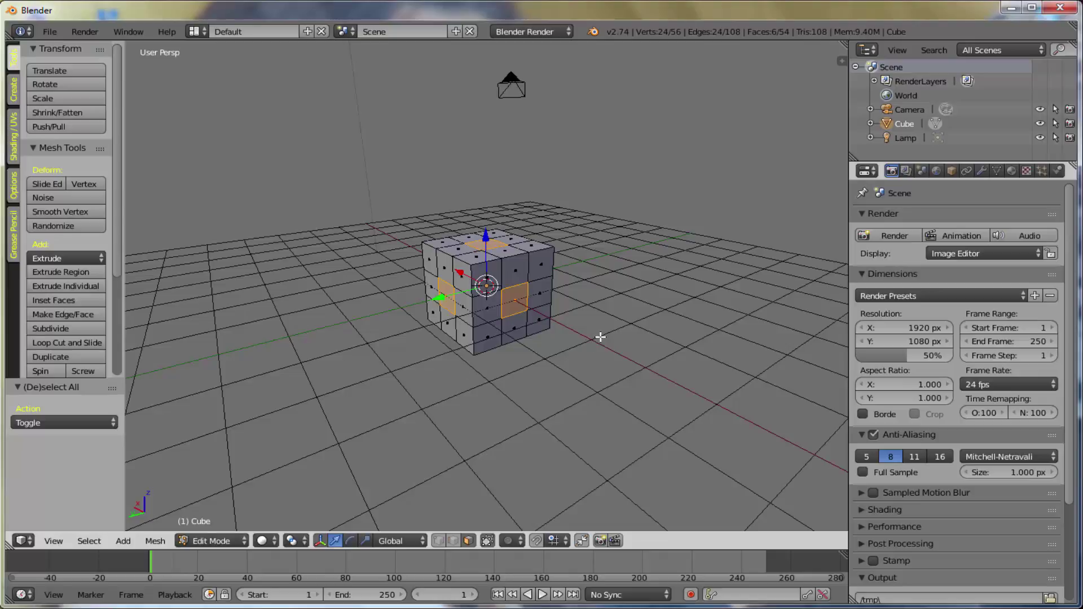
- Extrude the six faces in place, scale them up about 2.47, then select the whole mesh
{"action": "key", "text": "e"}
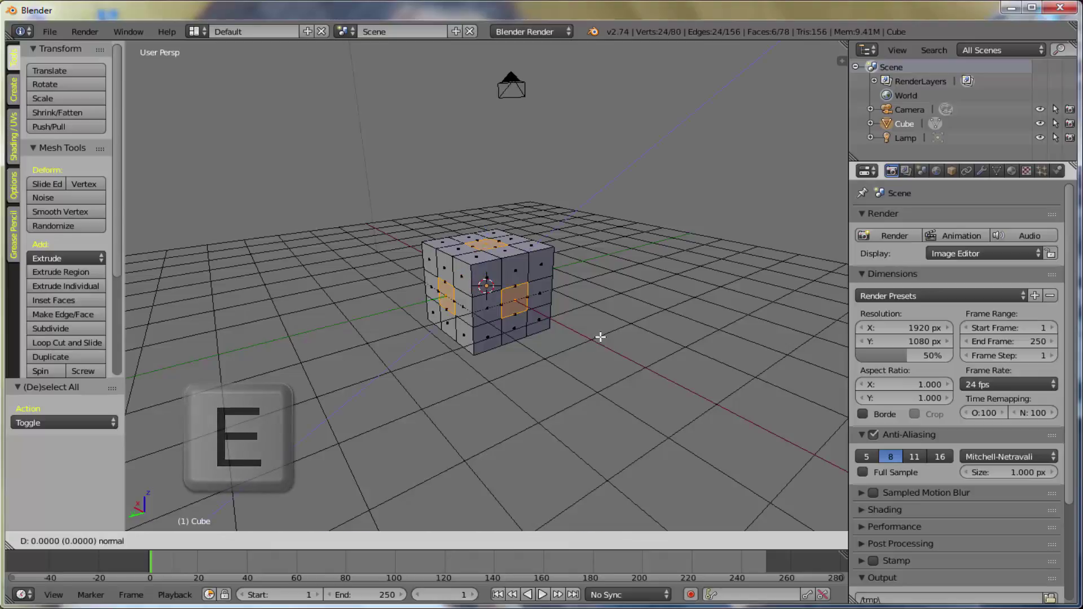
{"action": "key", "text": "Escape"}
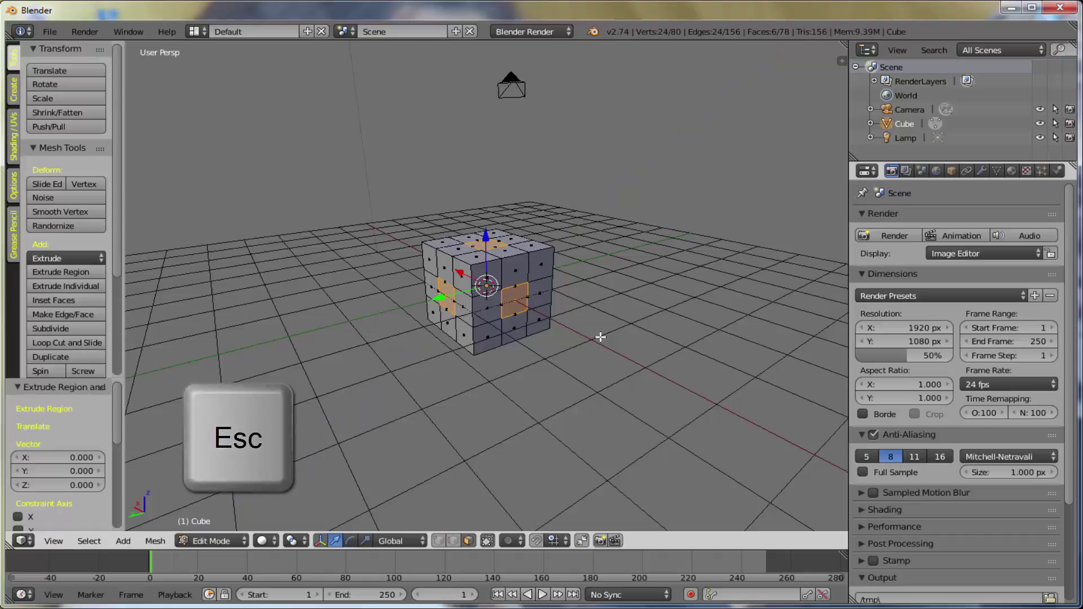
{"action": "key", "text": "s"}
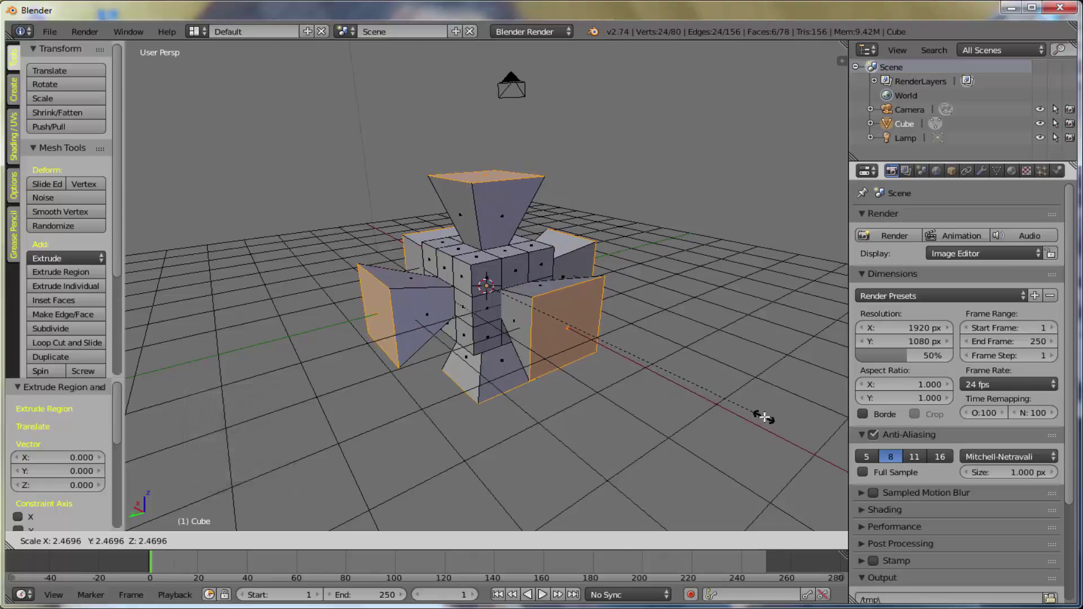
{"action": "left_click", "coordinate": [766, 420]}
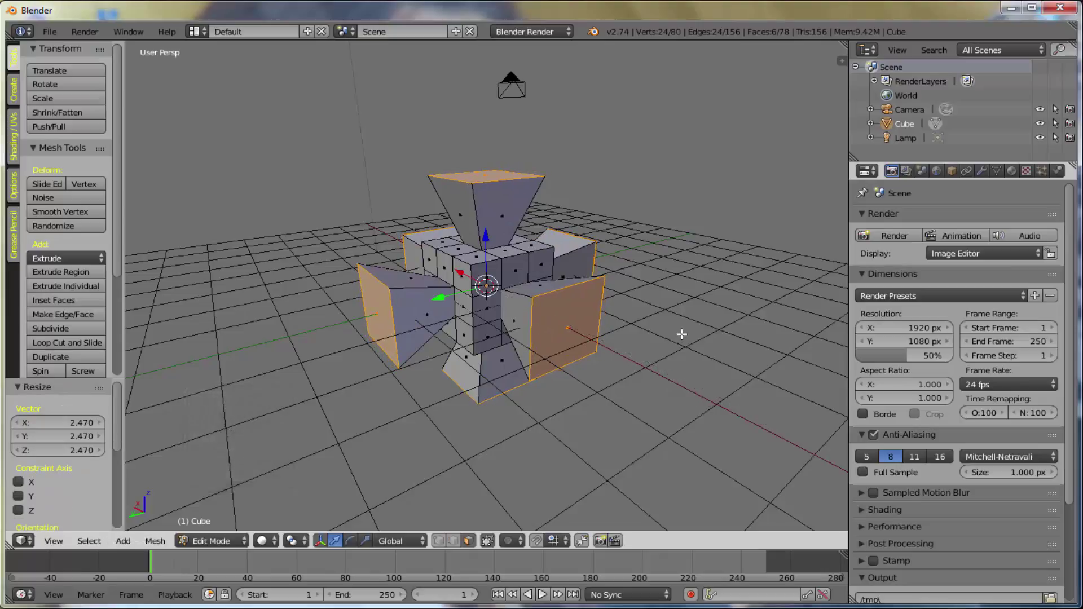
{"action": "key", "text": "a"}
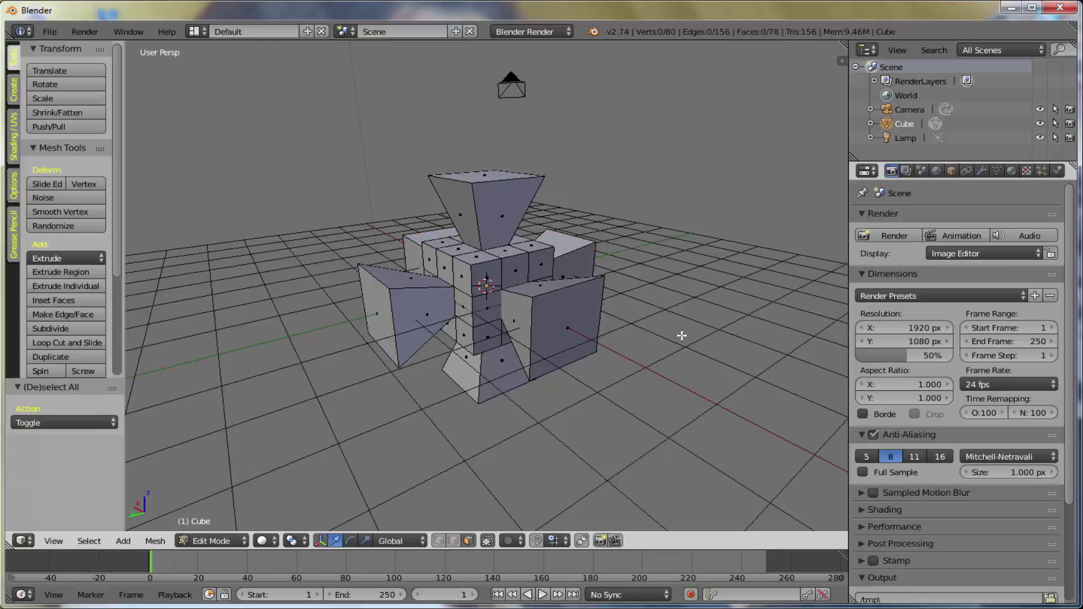
{"action": "key", "text": "a"}
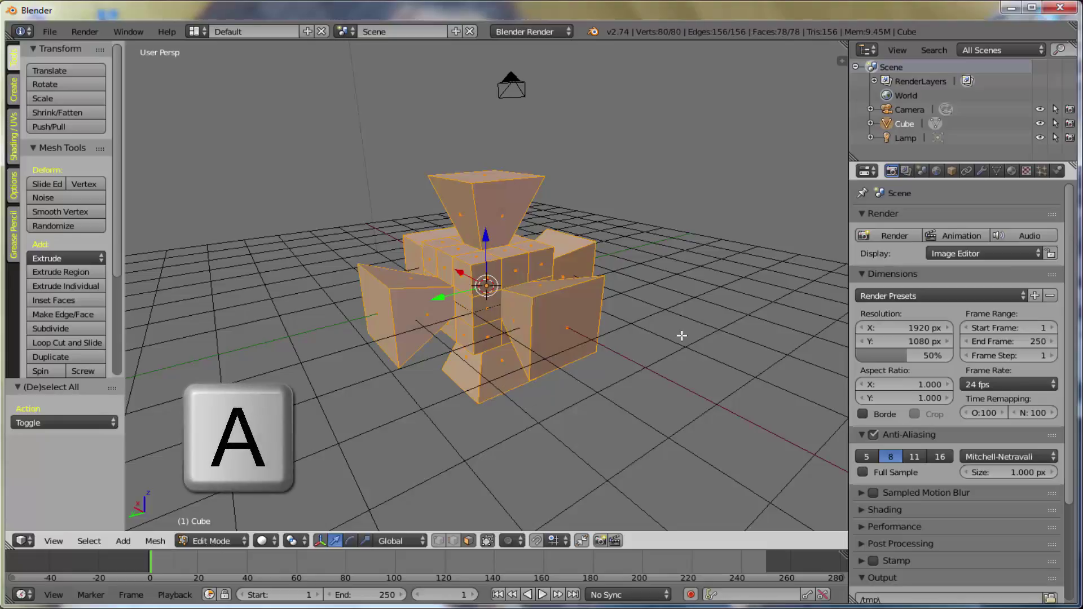
- Shrink the whole mesh to 0.412 scale and view the scene zoomed in through the active camera
{"action": "key", "text": "s"}
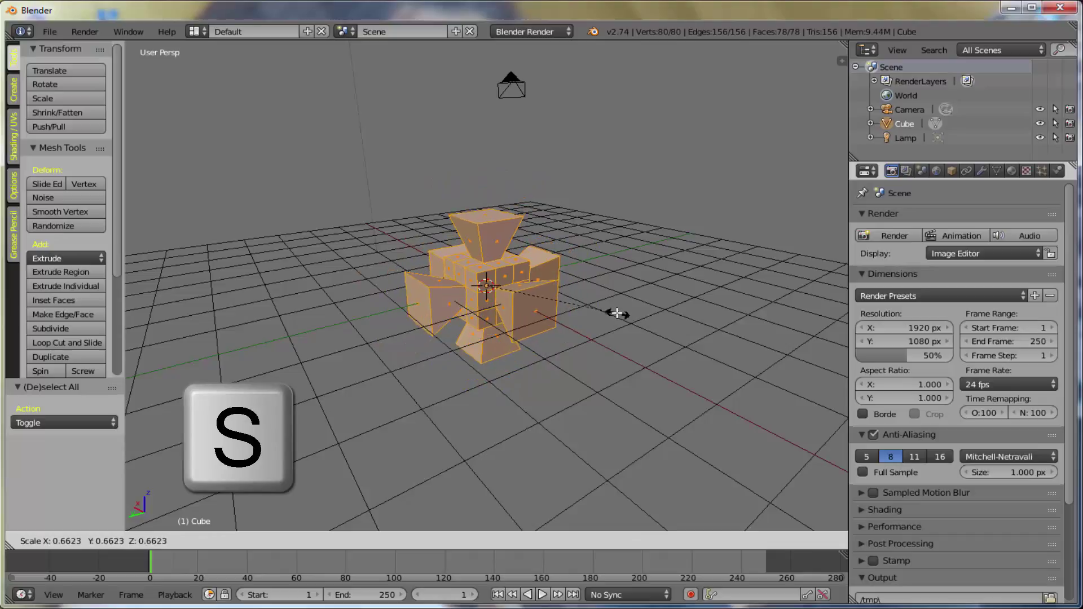
{"action": "left_click", "coordinate": [569, 303]}
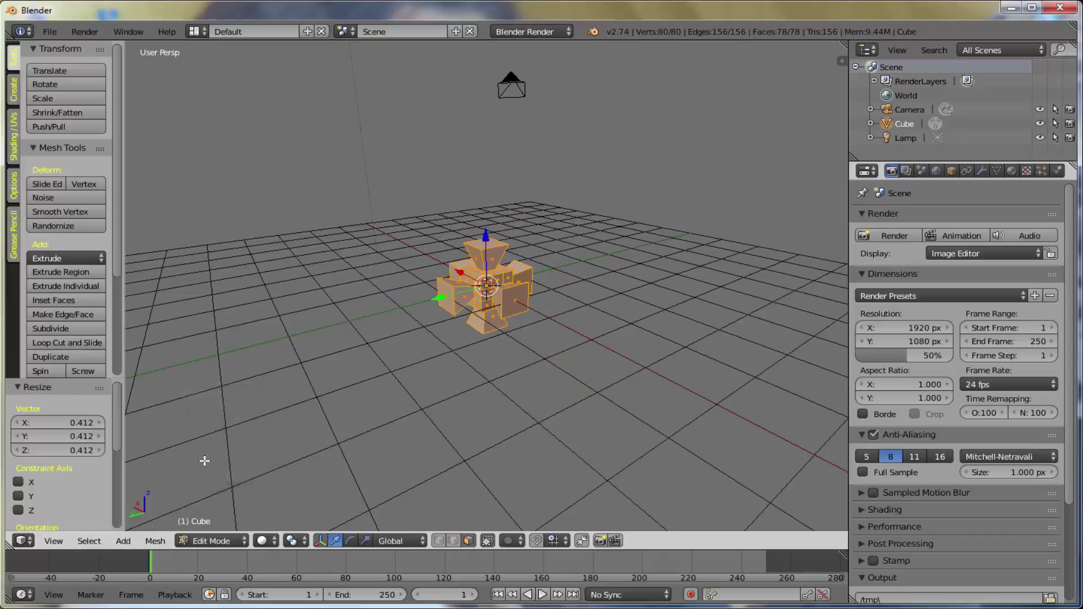
{"action": "left_click", "coordinate": [49, 537]}
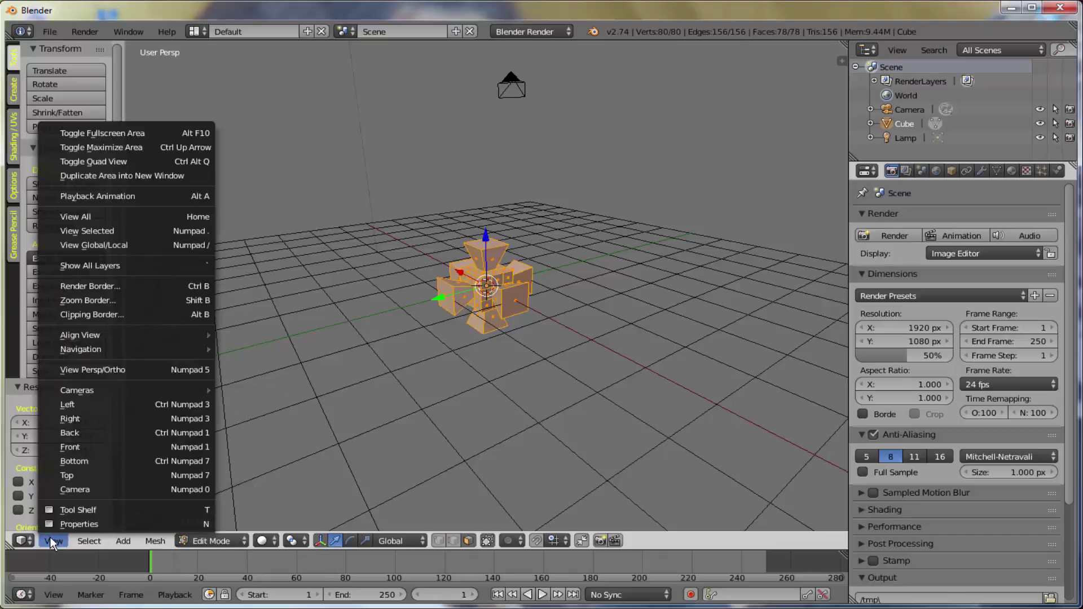
{"action": "left_click", "coordinate": [83, 491]}
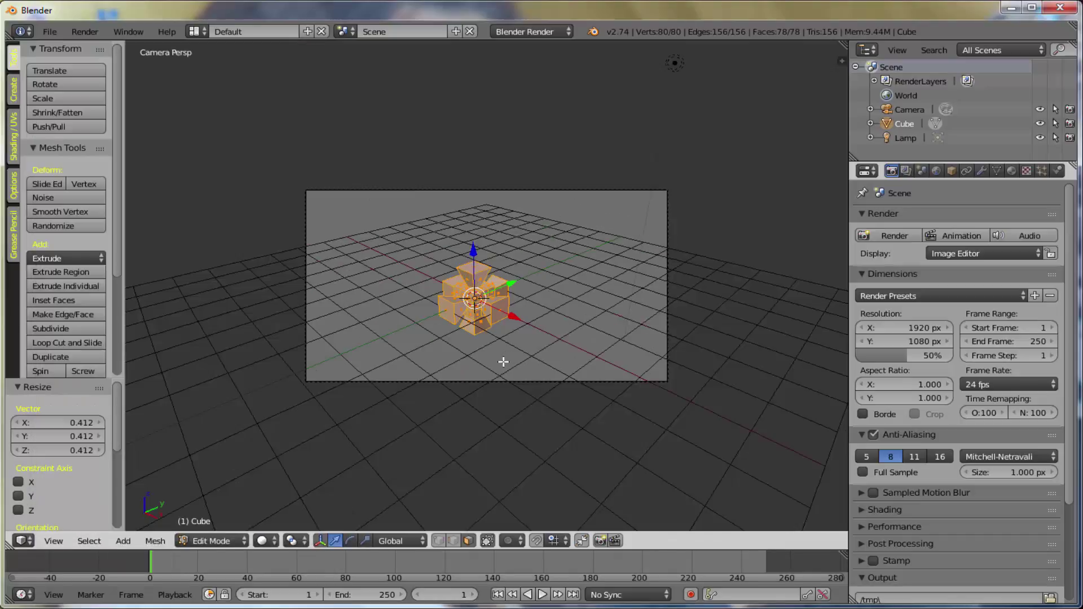
{"action": "scroll", "coordinate": [503, 361], "scroll_direction": "up", "scroll_amount": 1}
{"action": "scroll", "coordinate": [503, 362], "scroll_direction": "up", "scroll_amount": 1}
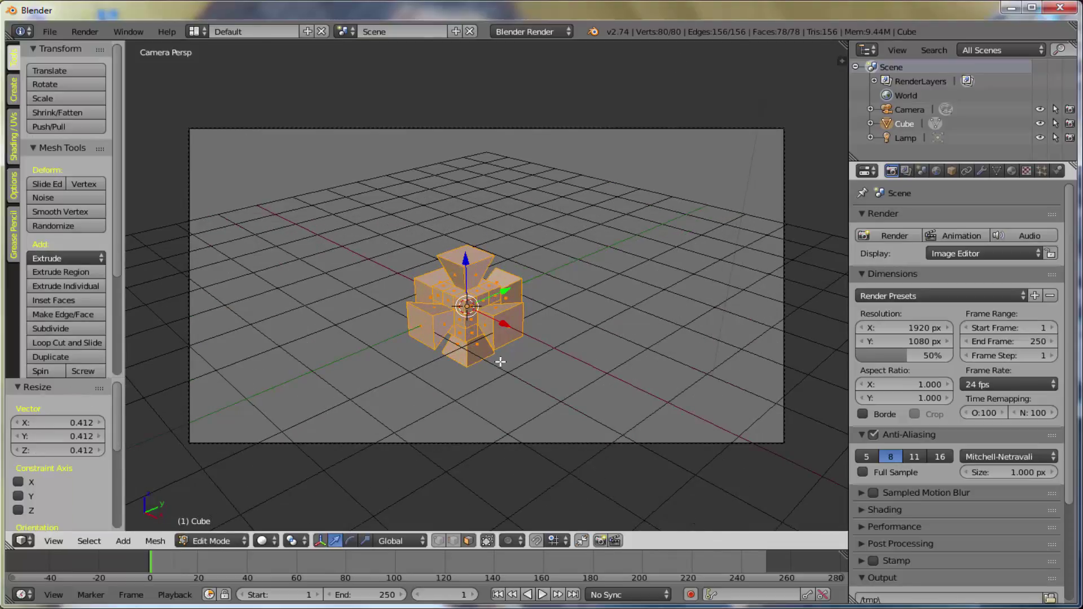
- Set the world horizon colour to white and test-render the cube against the white background
{"action": "key", "text": "F12"}
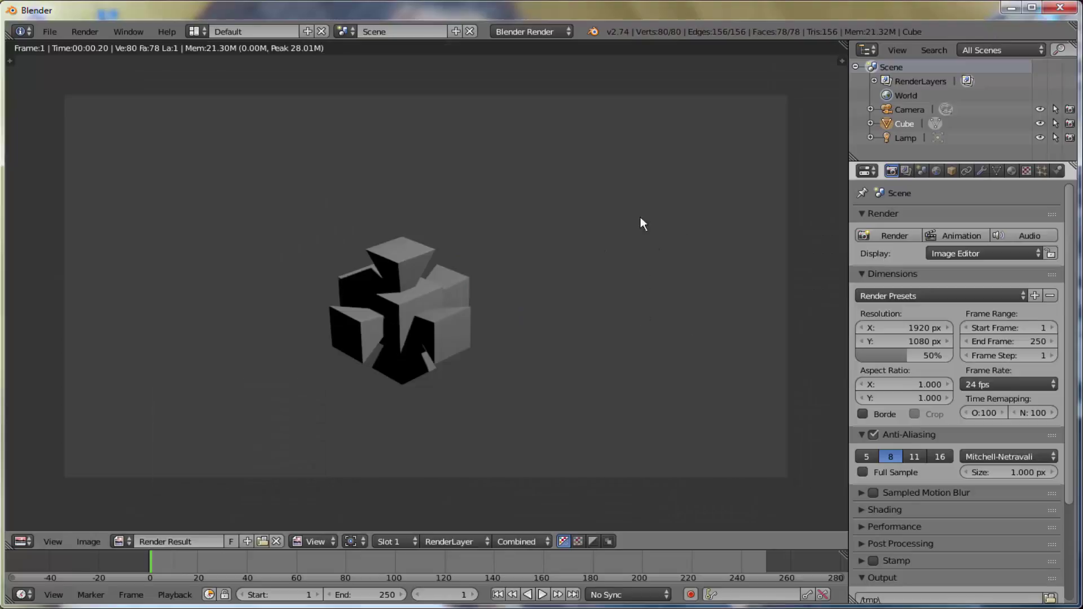
{"action": "key", "text": "Escape"}
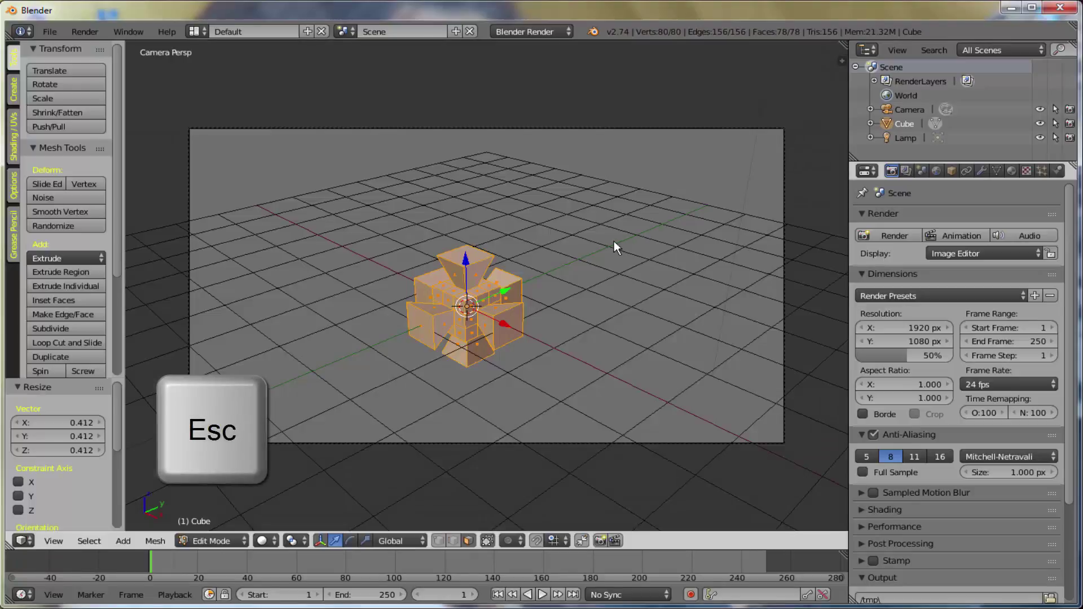
{"action": "left_click", "coordinate": [937, 171]}
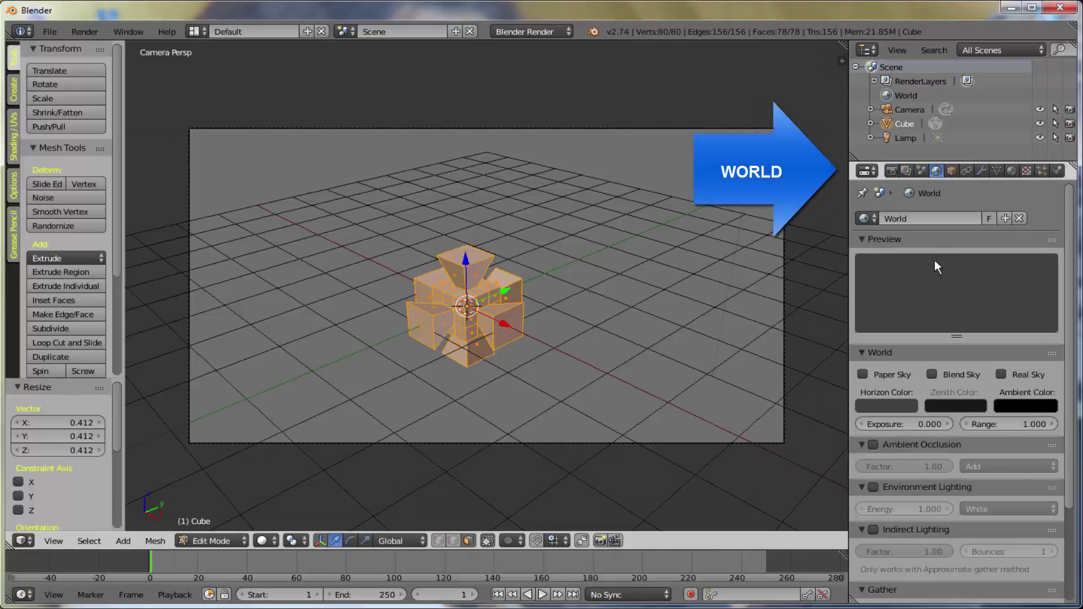
{"action": "left_click", "coordinate": [886, 405]}
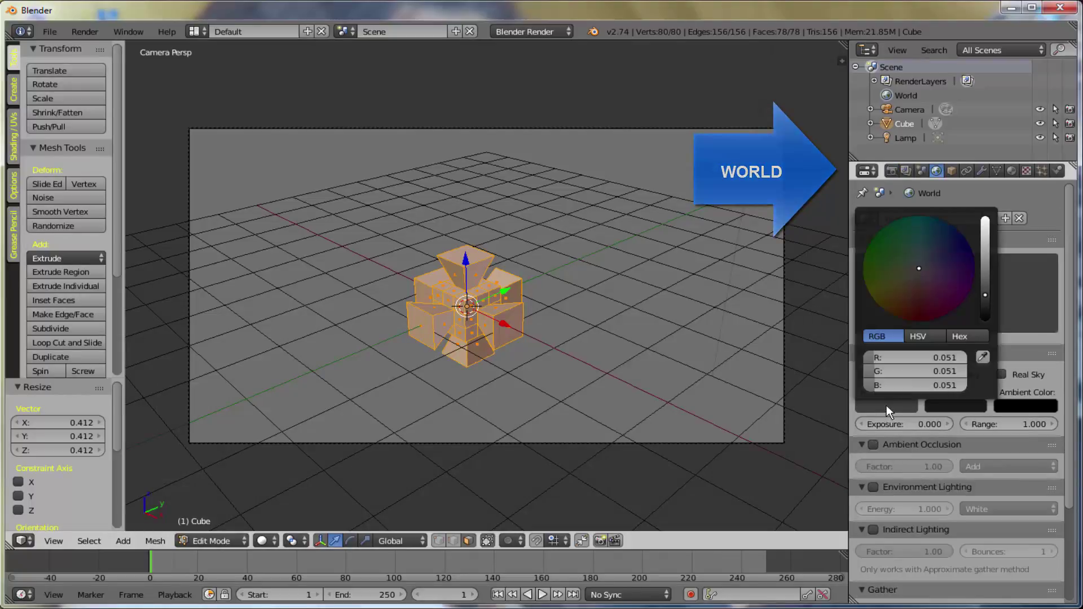
{"action": "left_click", "coordinate": [985, 221]}
{"action": "key", "text": "F12"}
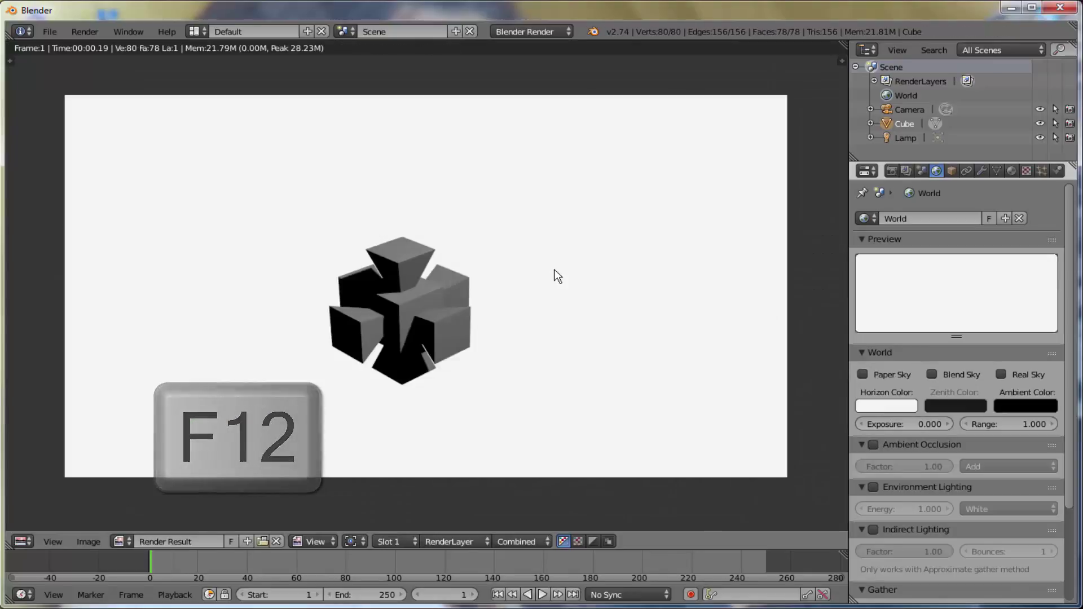
{"action": "key", "text": "Escape"}
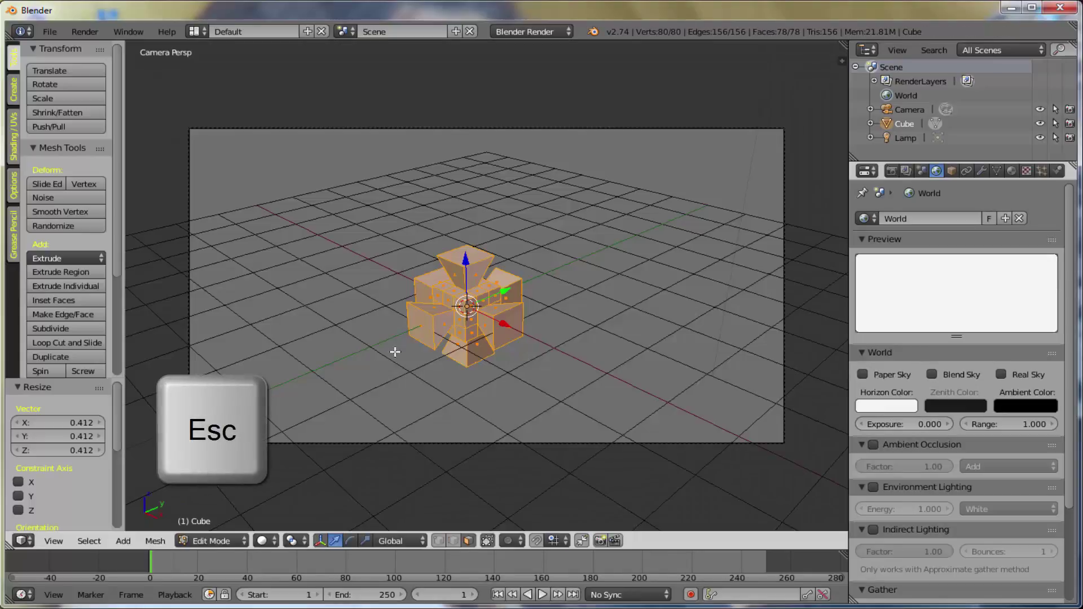
- In Object Mode, give the cube's material a green diffuse colour, test-render it, and hide the tool shelf
{"action": "left_click", "coordinate": [215, 539]}
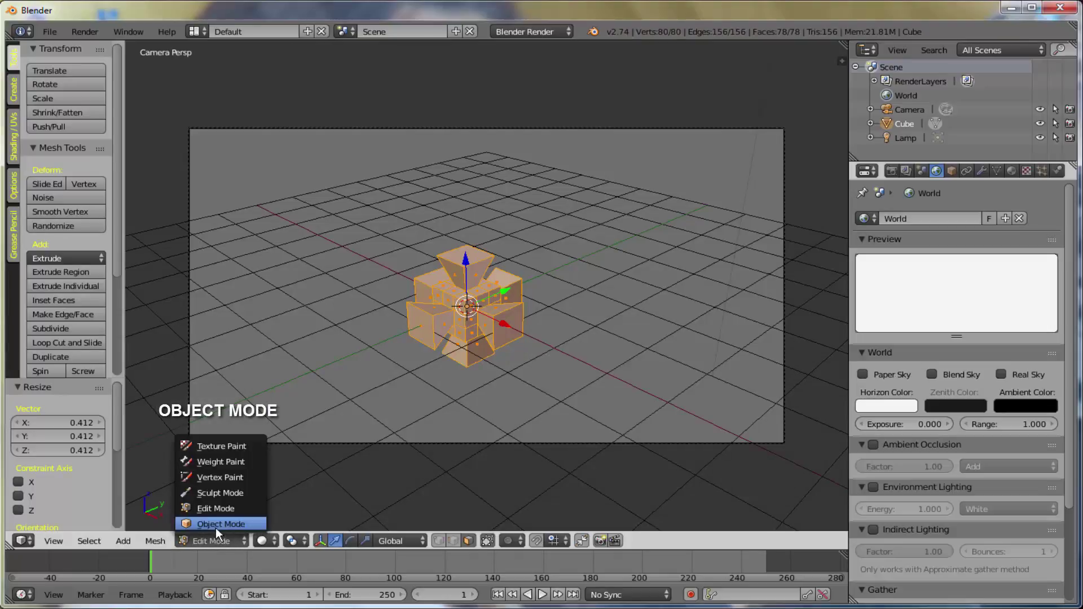
{"action": "left_click", "coordinate": [216, 525]}
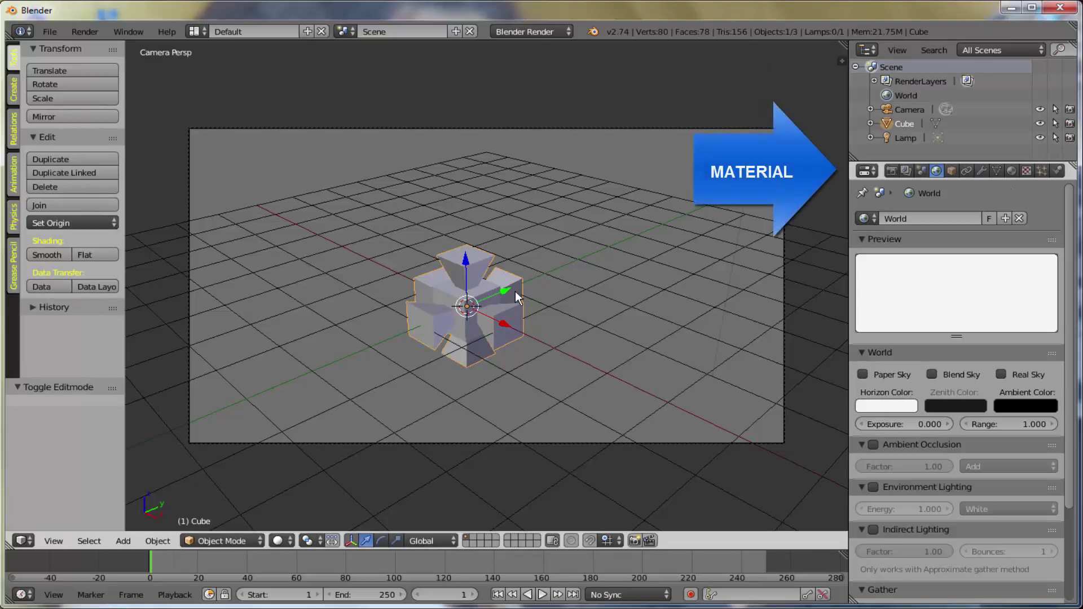
{"action": "left_click", "coordinate": [1010, 172]}
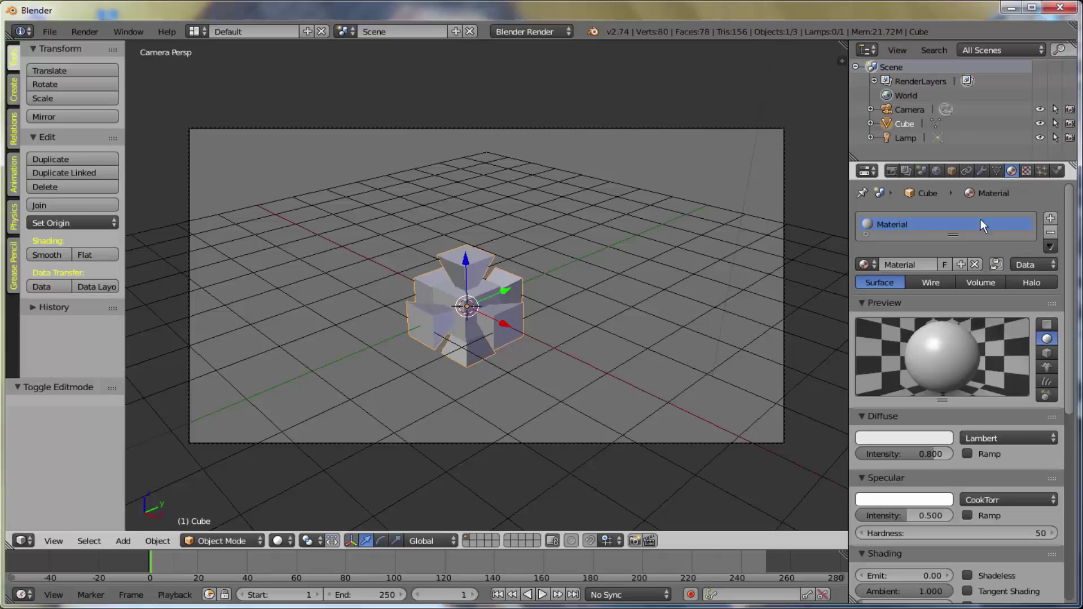
{"action": "left_click", "coordinate": [902, 437]}
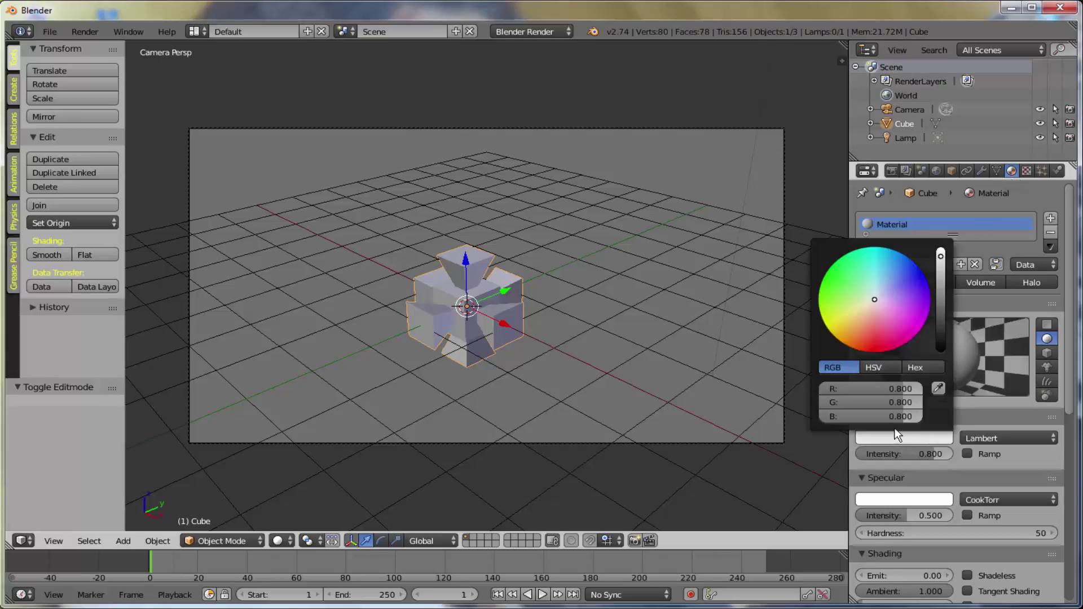
{"action": "left_click", "coordinate": [837, 270]}
{"action": "key", "text": "F12"}
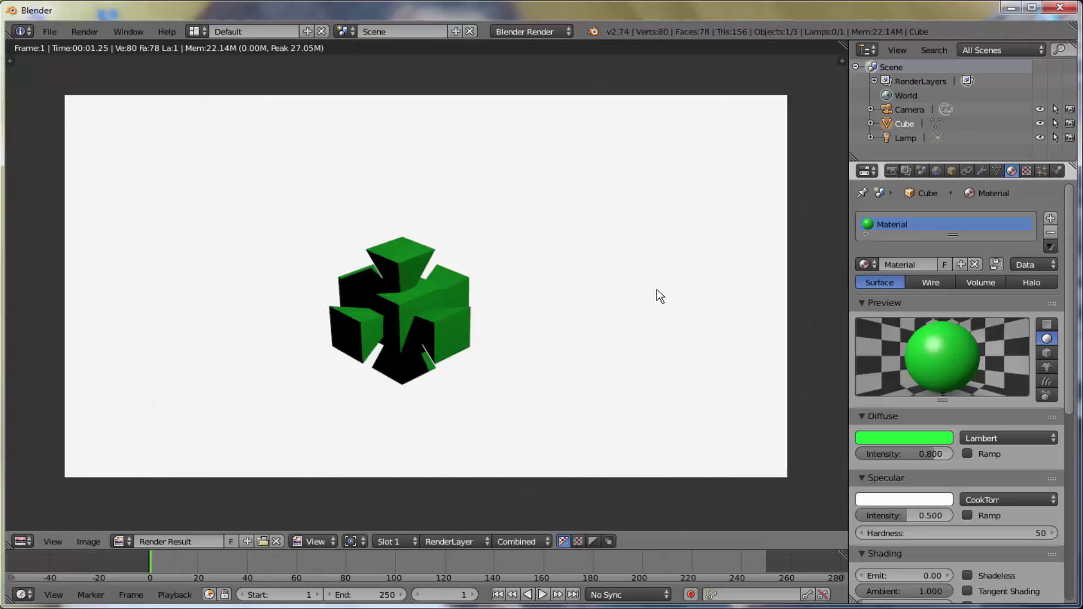
{"action": "key", "text": "Escape"}
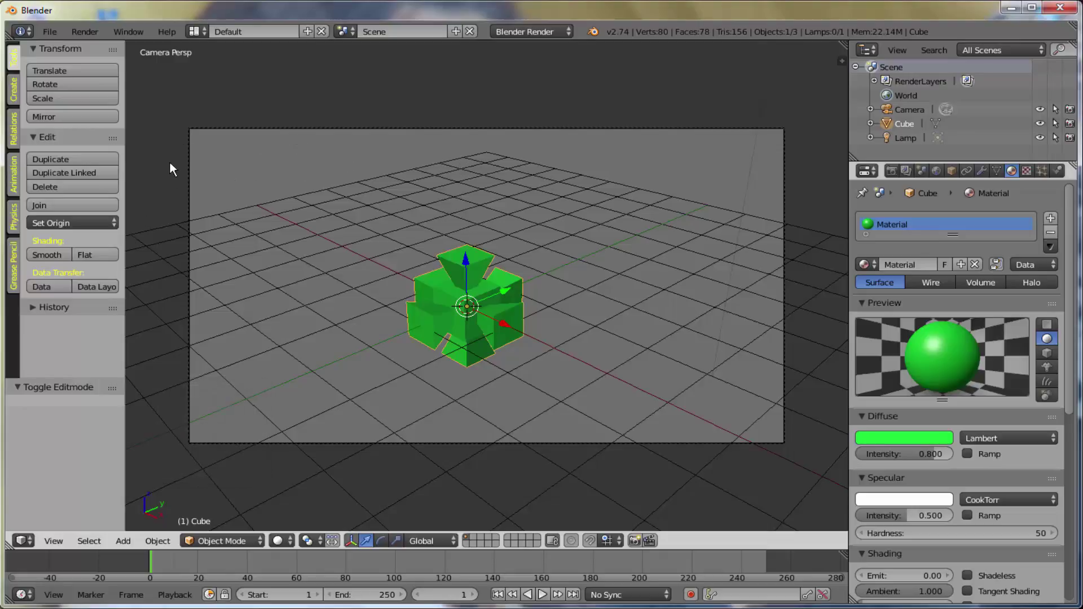
{"action": "key", "text": "t"}
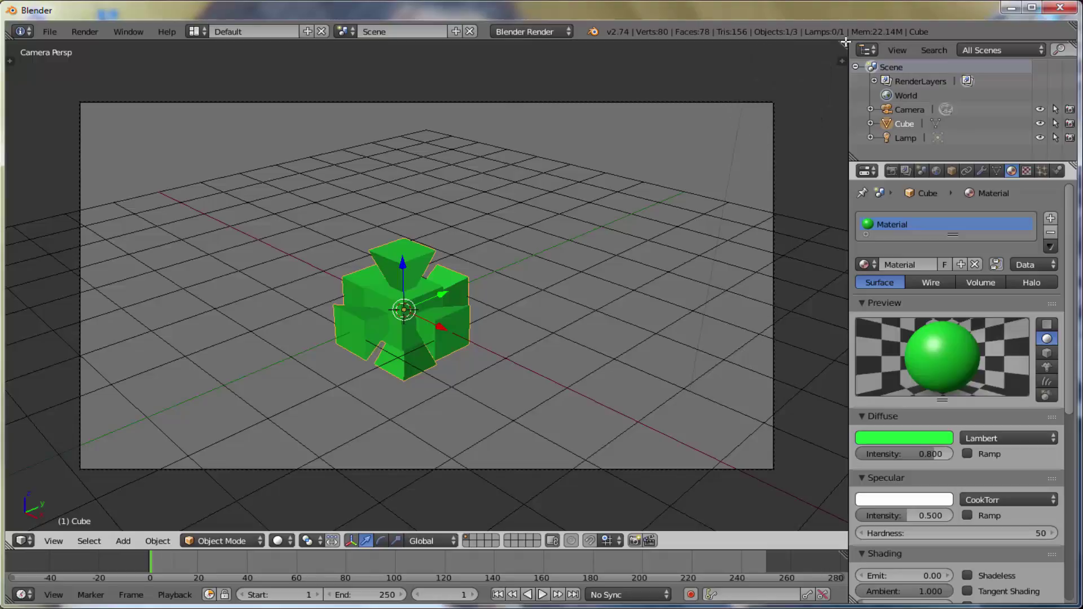
- Split the viewport into two side-by-side 3D views, widen the right one, and show its editor types
{"action": "left_click_drag", "start_coordinate": [844, 42], "coordinate": [652, 82]}
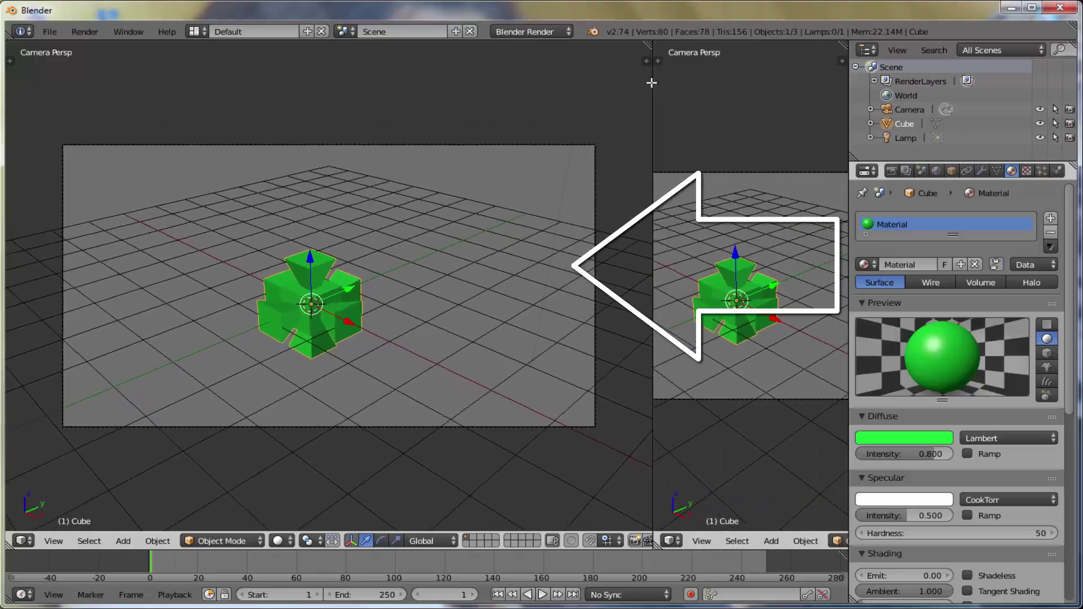
{"action": "left_click_drag", "start_coordinate": [652, 82], "coordinate": [434, 101]}
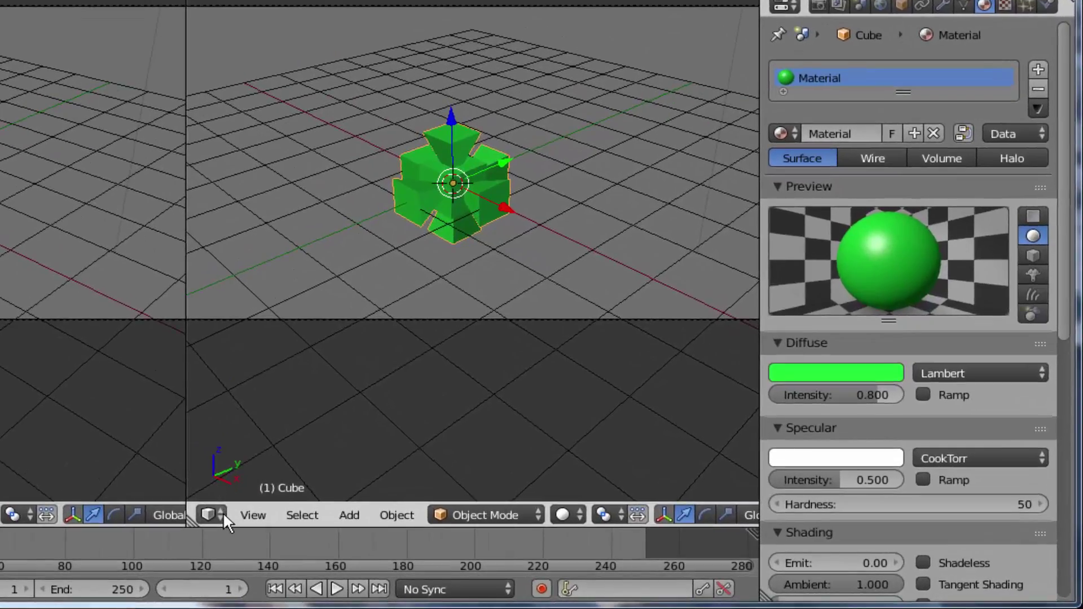
{"action": "left_click", "coordinate": [223, 512]}
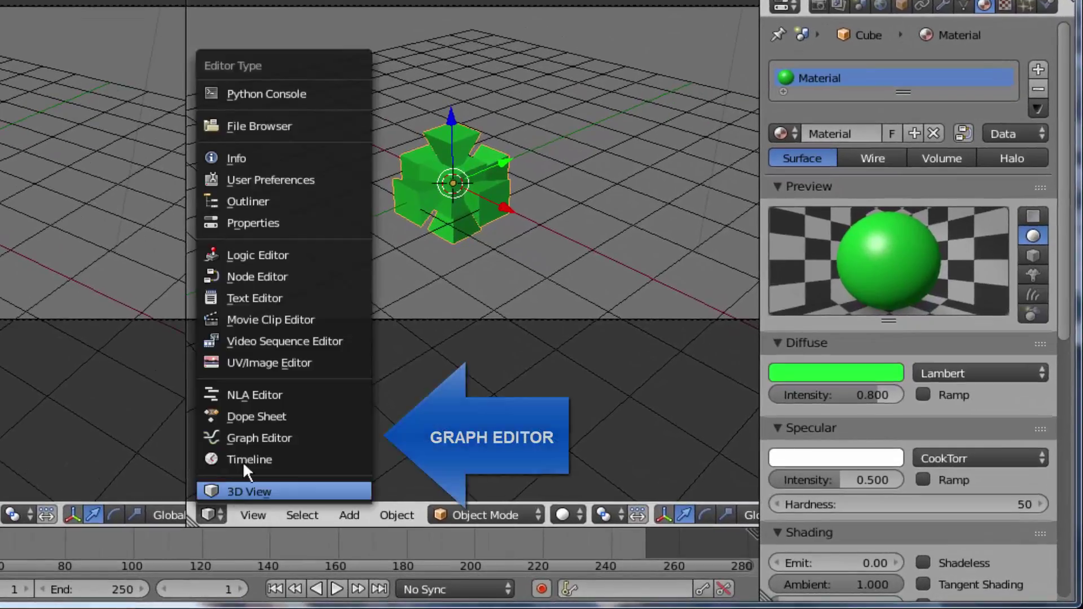
- Make the right view a Graph Editor and insert a LocRotScale keyframe on the cube
{"action": "left_click", "coordinate": [258, 439]}
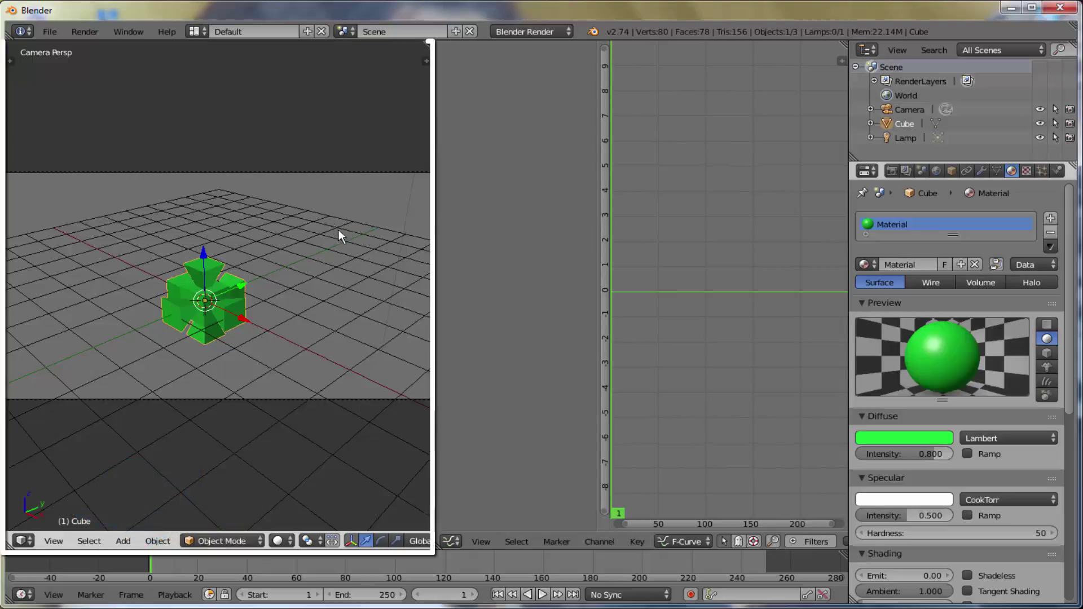
{"action": "key", "text": "i"}
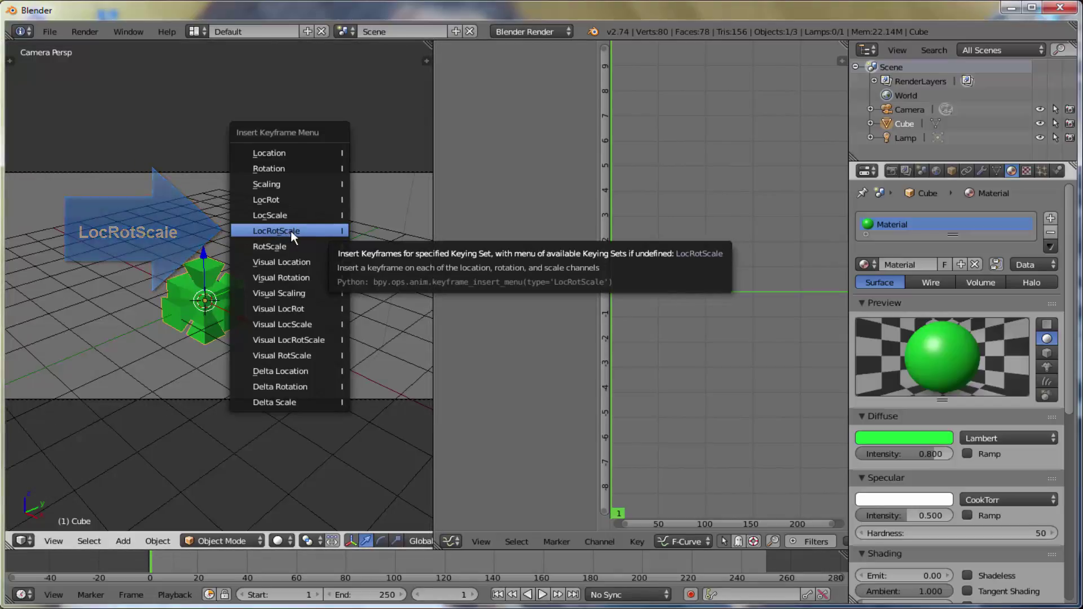
{"action": "left_click", "coordinate": [291, 232]}
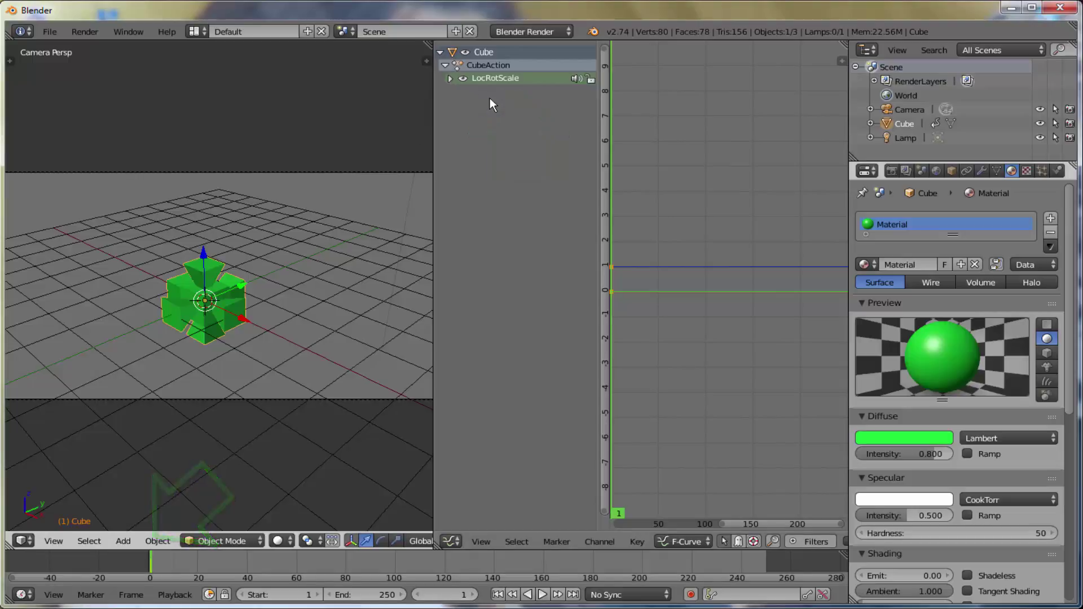
- Expand the LocRotScale channels, play and stop the animation, and scrub the playhead back toward the start
{"action": "left_click", "coordinate": [451, 77]}
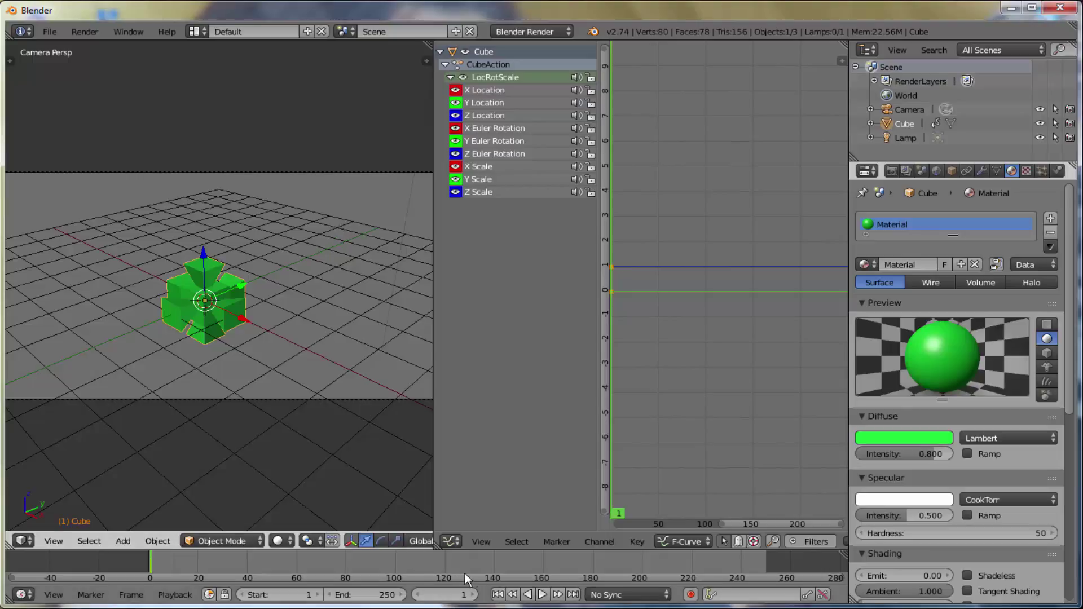
{"action": "left_click", "coordinate": [543, 594]}
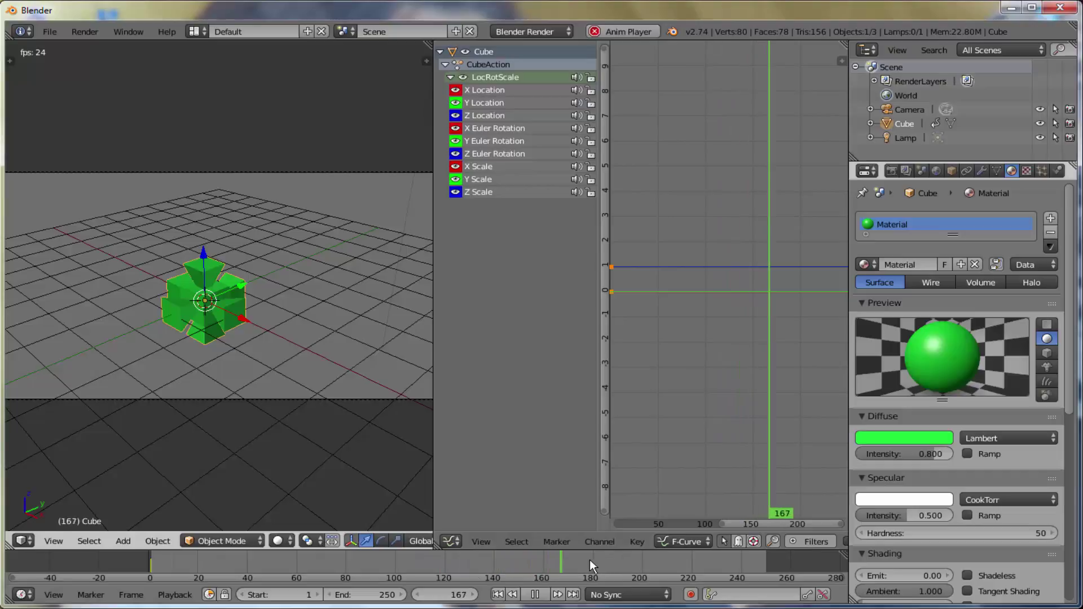
{"action": "left_click", "coordinate": [535, 594]}
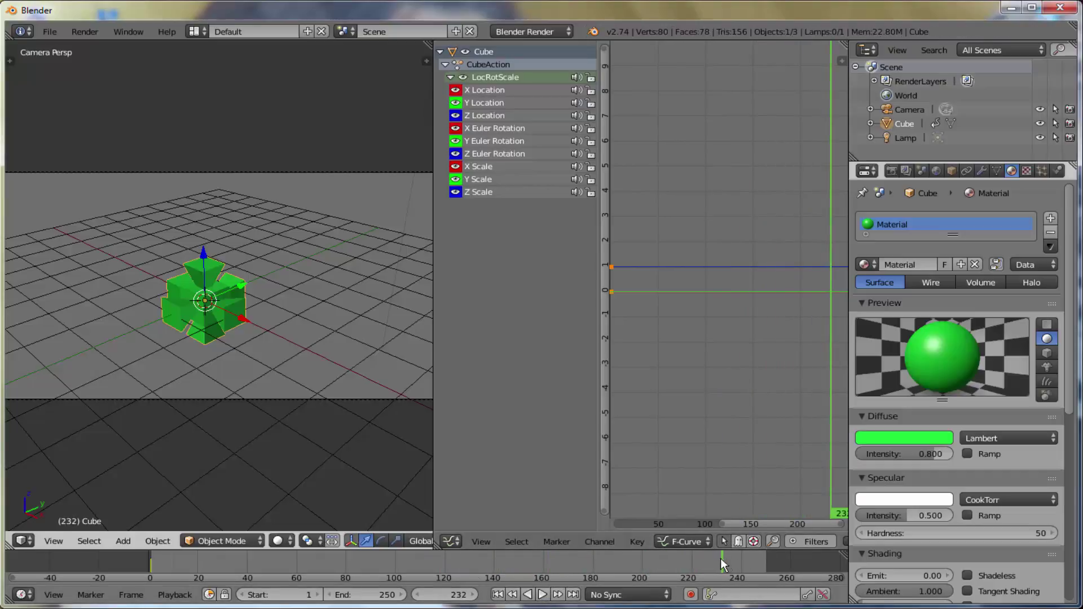
{"action": "left_click_drag", "start_coordinate": [720, 558], "coordinate": [151, 564]}
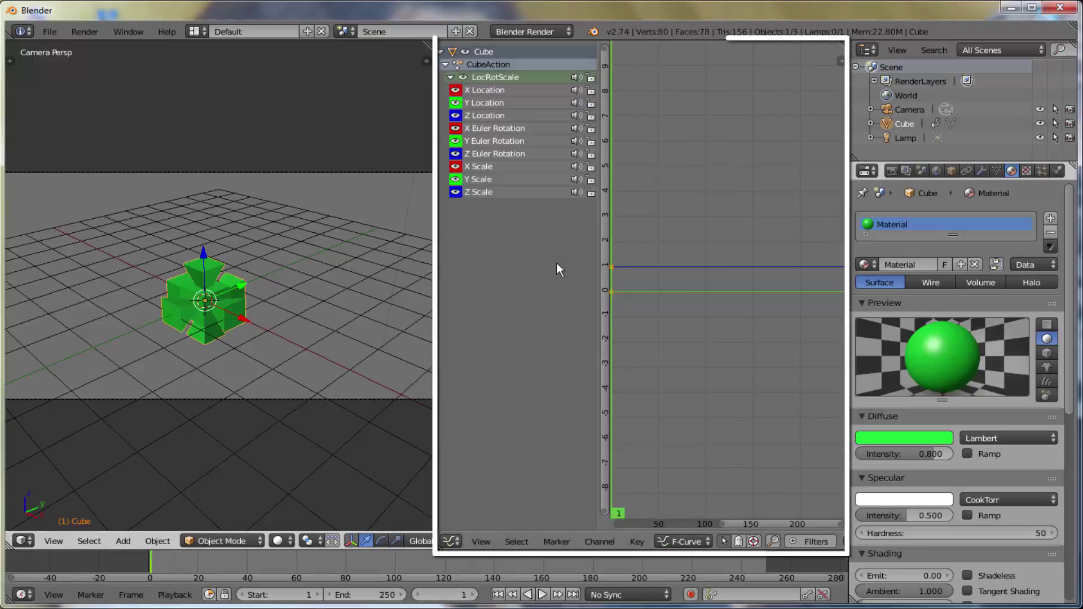
- Bake Bark.mp3 from LMVInfo/Musicas Livres into the cube's animation curves
{"action": "left_click", "coordinate": [637, 541]}
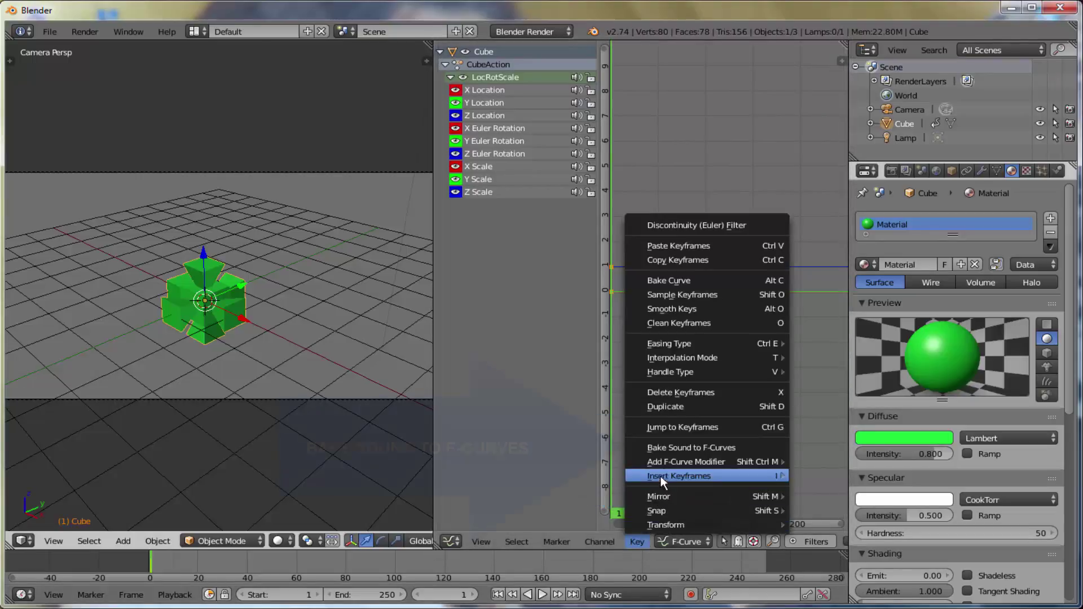
{"action": "left_click", "coordinate": [687, 450]}
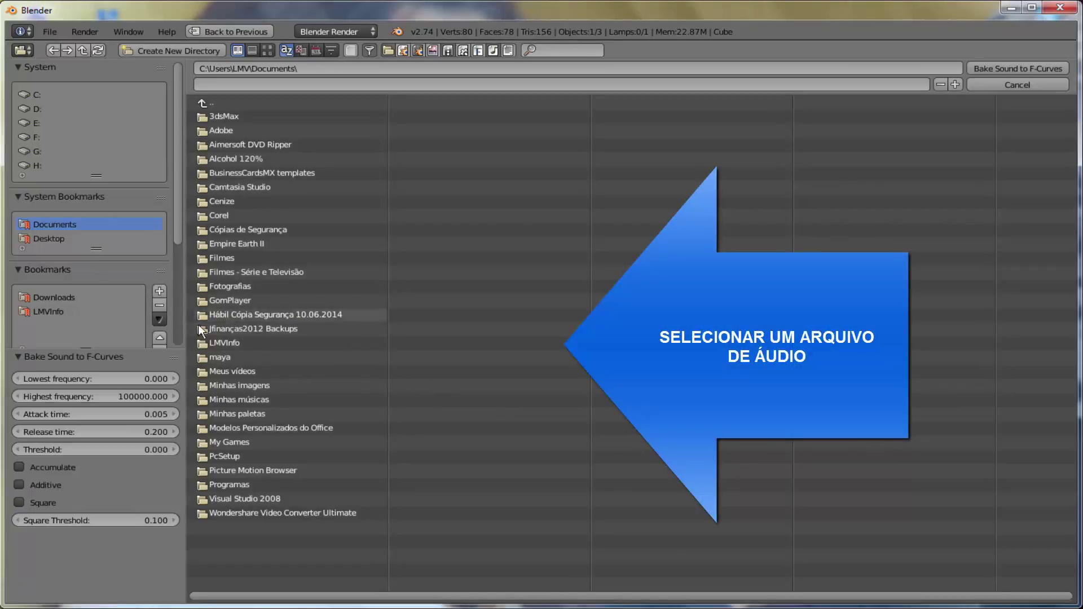
{"action": "left_click", "coordinate": [235, 342]}
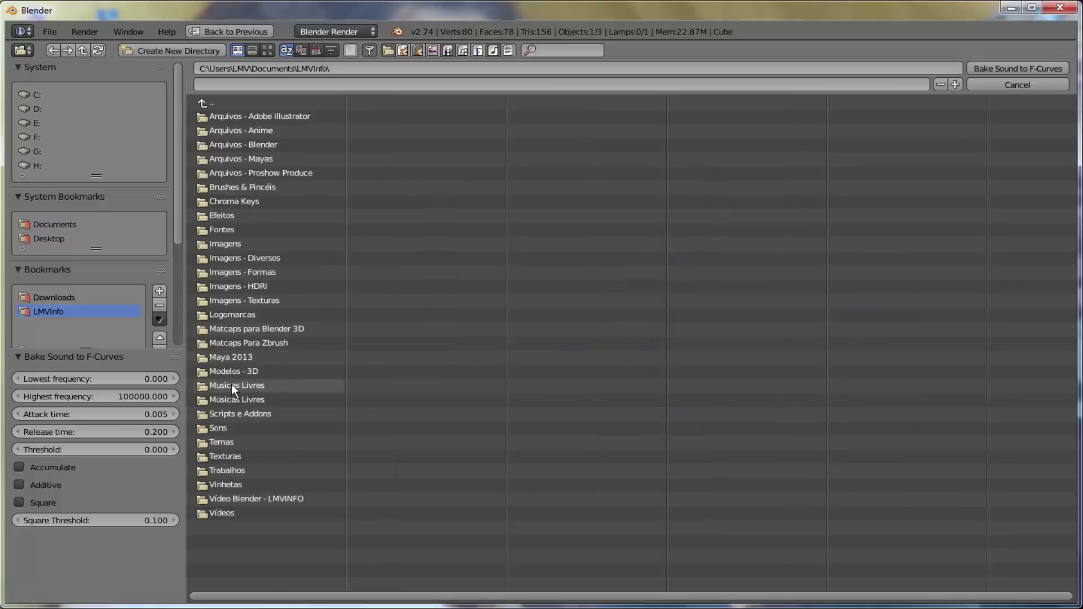
{"action": "left_click", "coordinate": [236, 385]}
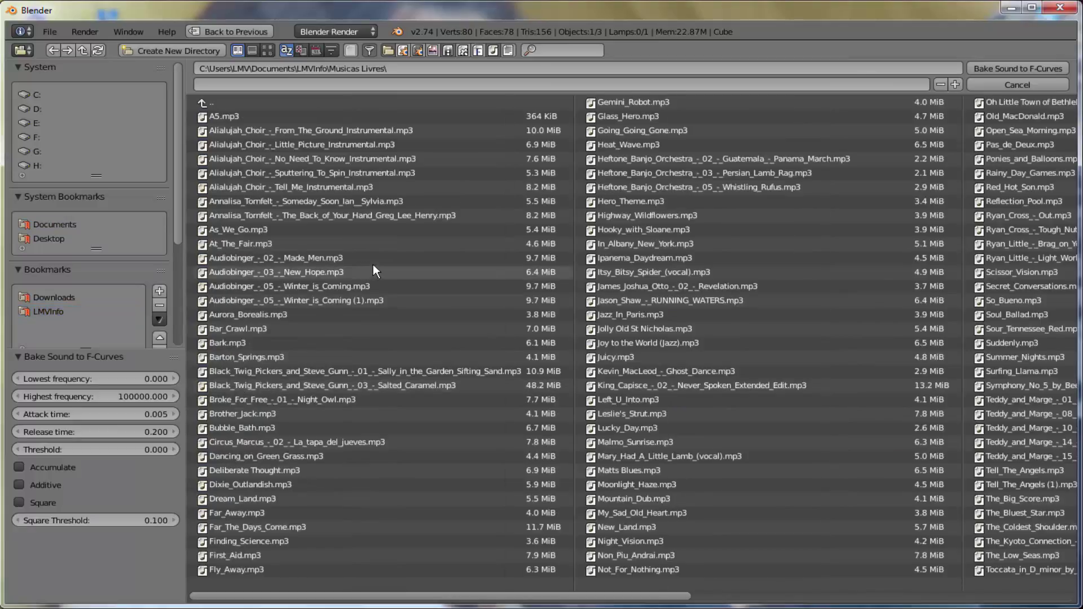
{"action": "left_click", "coordinate": [229, 343]}
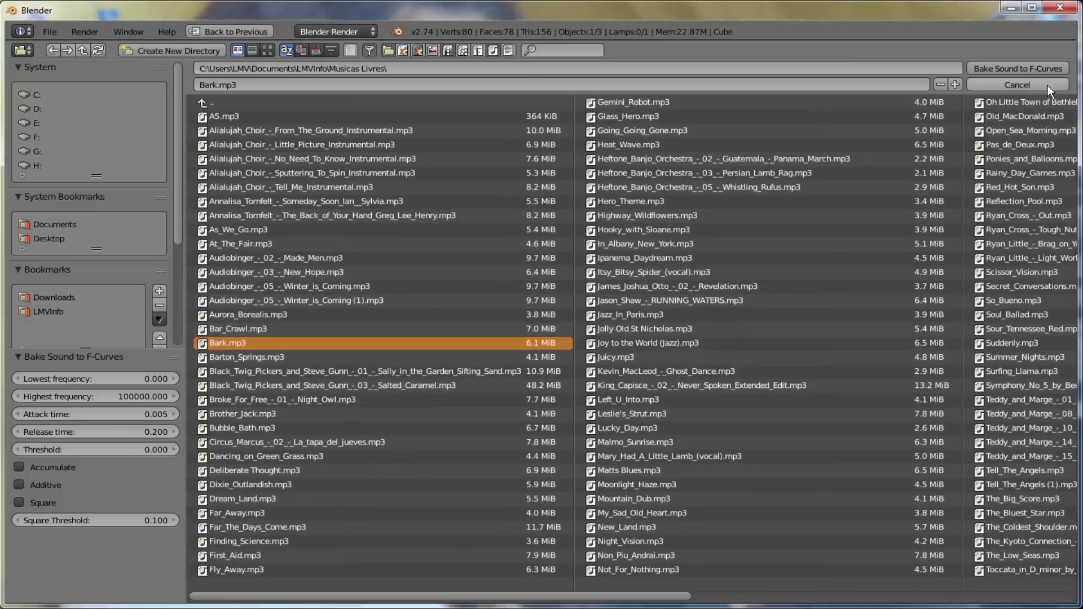
{"action": "left_click", "coordinate": [999, 66]}
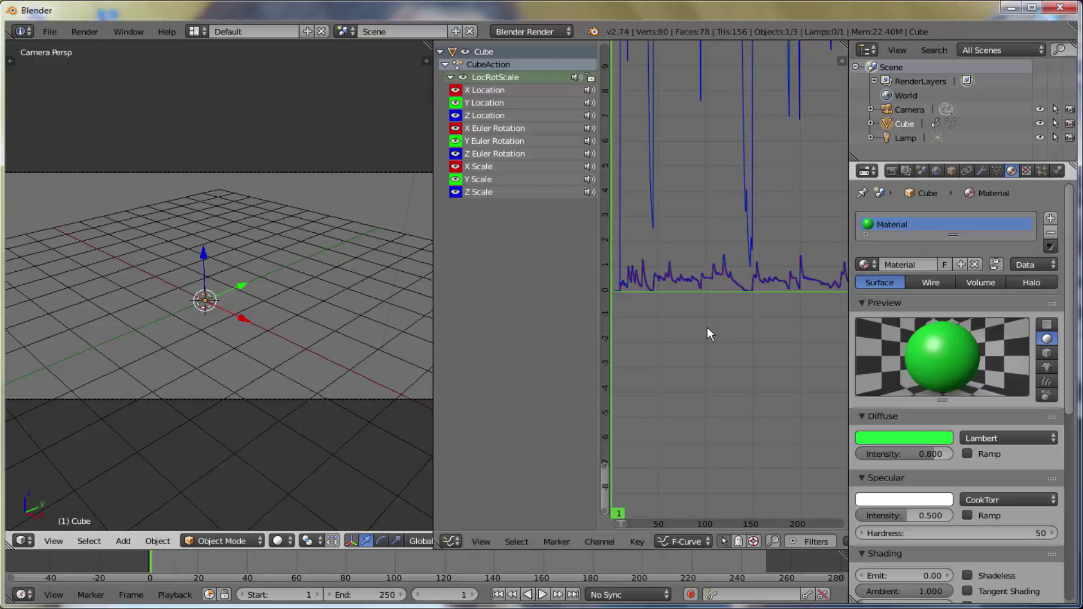
- Frame the whole ~3,600-frame baked sound curve in the Graph Editor and play the animation
{"action": "key", "text": "Home"}
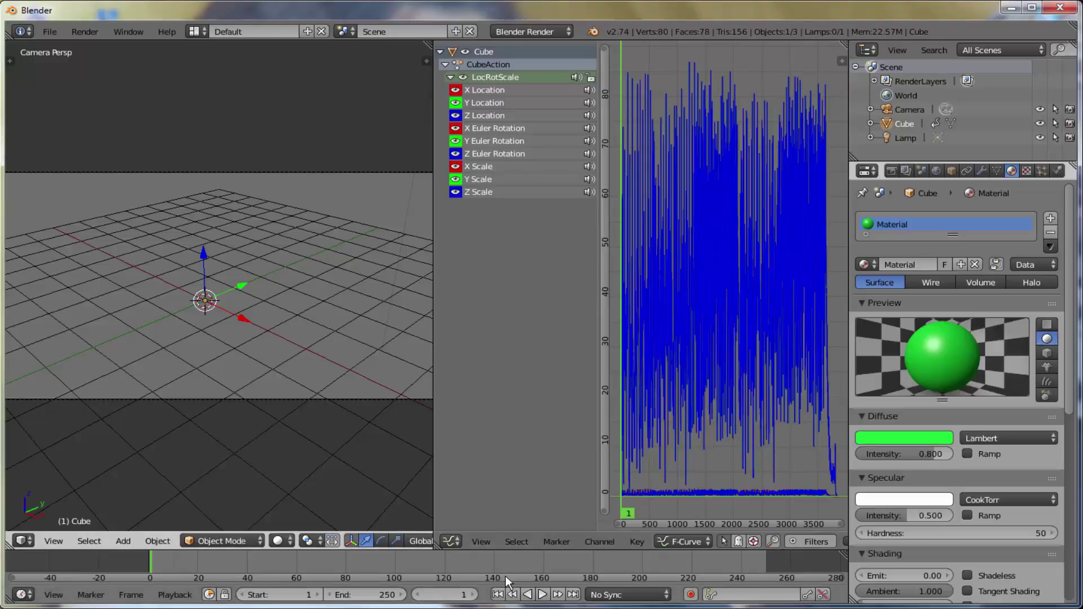
{"action": "key", "text": "alt+a"}
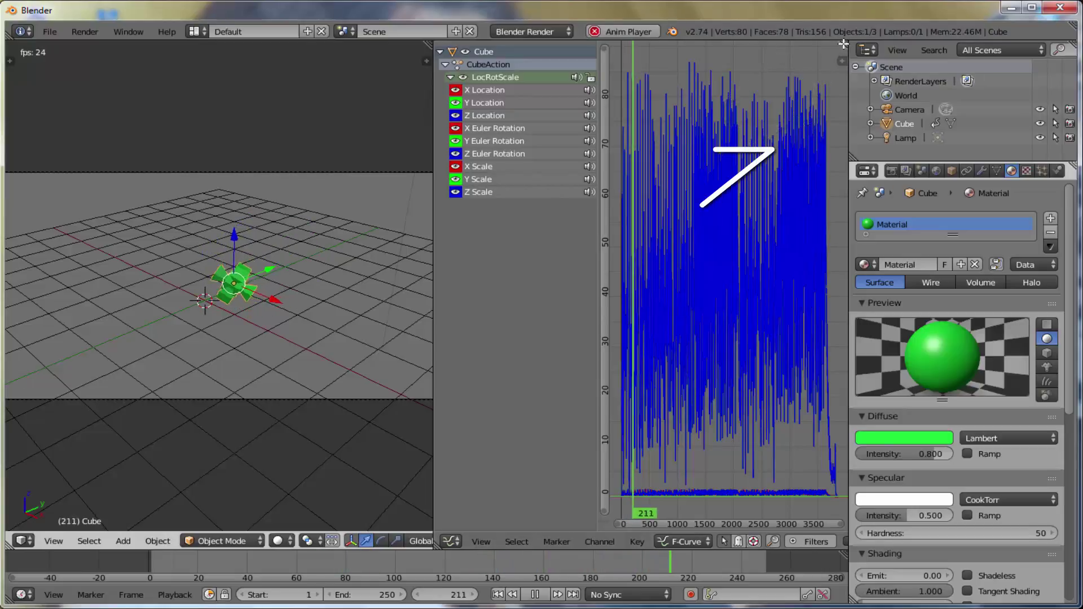
- Split the Graph Editor into two stacked areas, make the upper one a Video Sequence Editor, and pause at frame 86
{"action": "left_click_drag", "start_coordinate": [842, 44], "coordinate": [840, 280]}
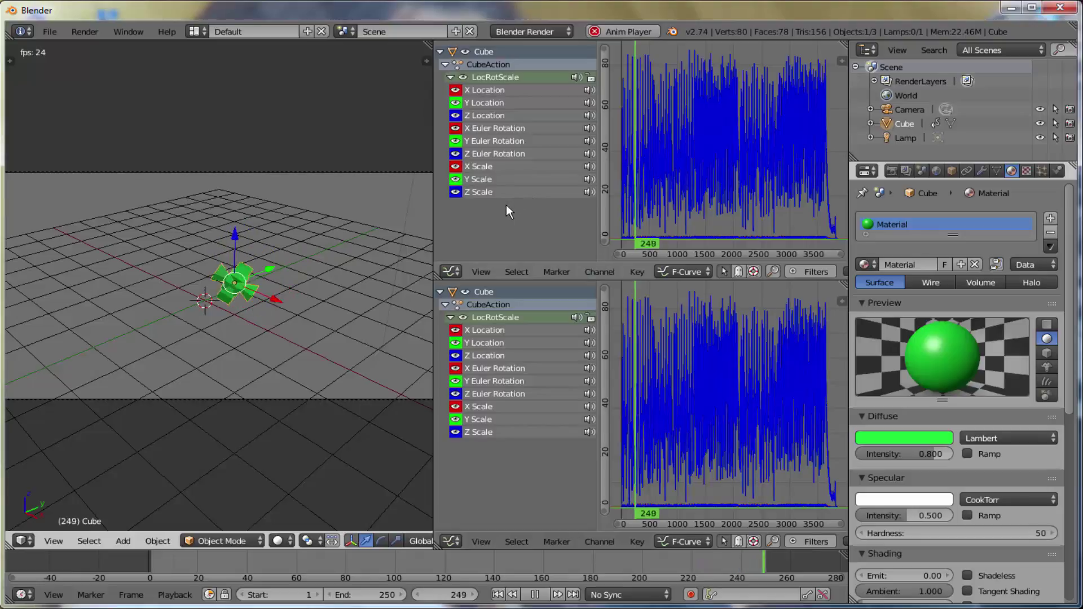
{"action": "left_click", "coordinate": [451, 272]}
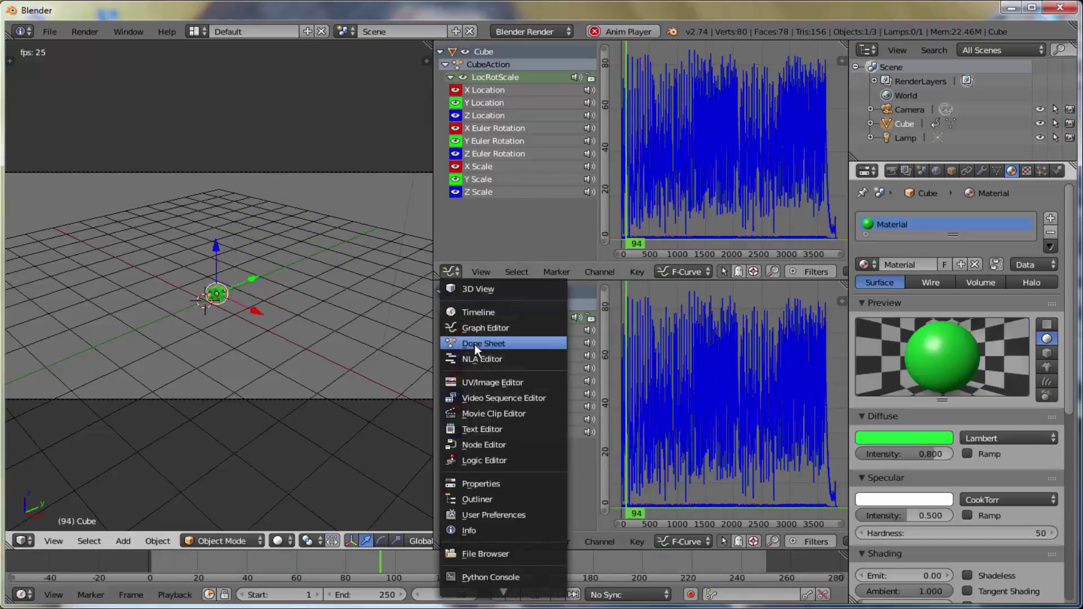
{"action": "left_click", "coordinate": [509, 399]}
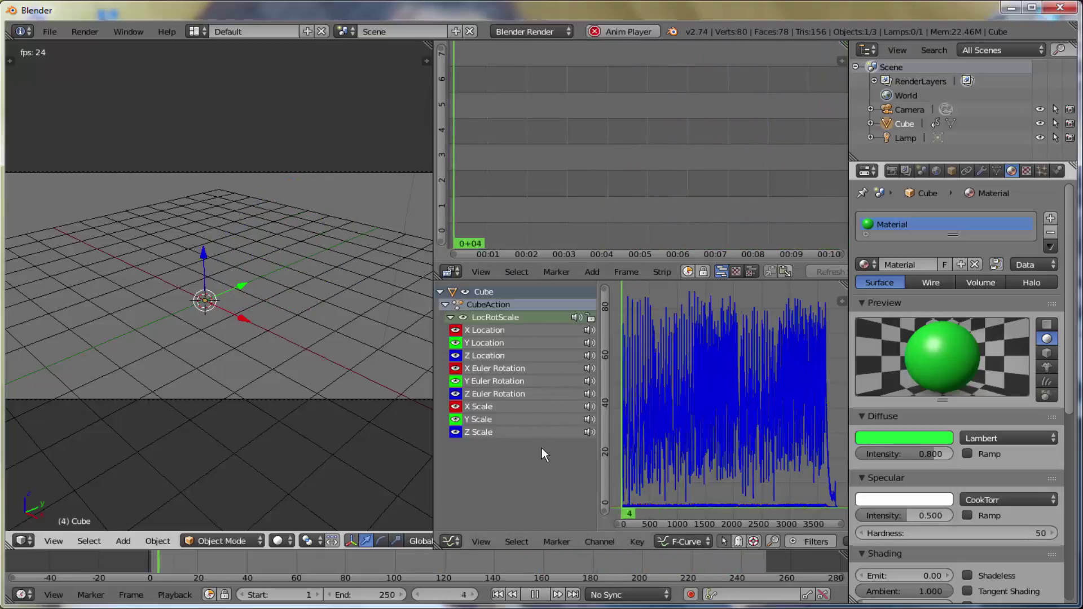
{"action": "left_click", "coordinate": [536, 595]}
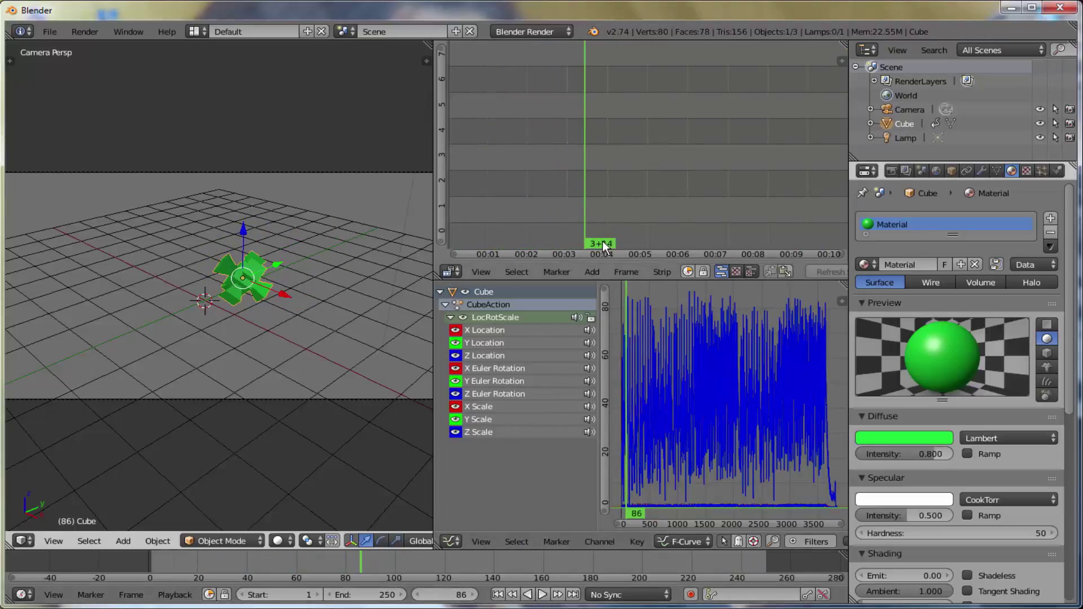
- Return to frame 1 and add Bark.mp3 as a 3844-frame sound strip in the sequencer
{"action": "left_click_drag", "start_coordinate": [603, 242], "coordinate": [506, 247]}
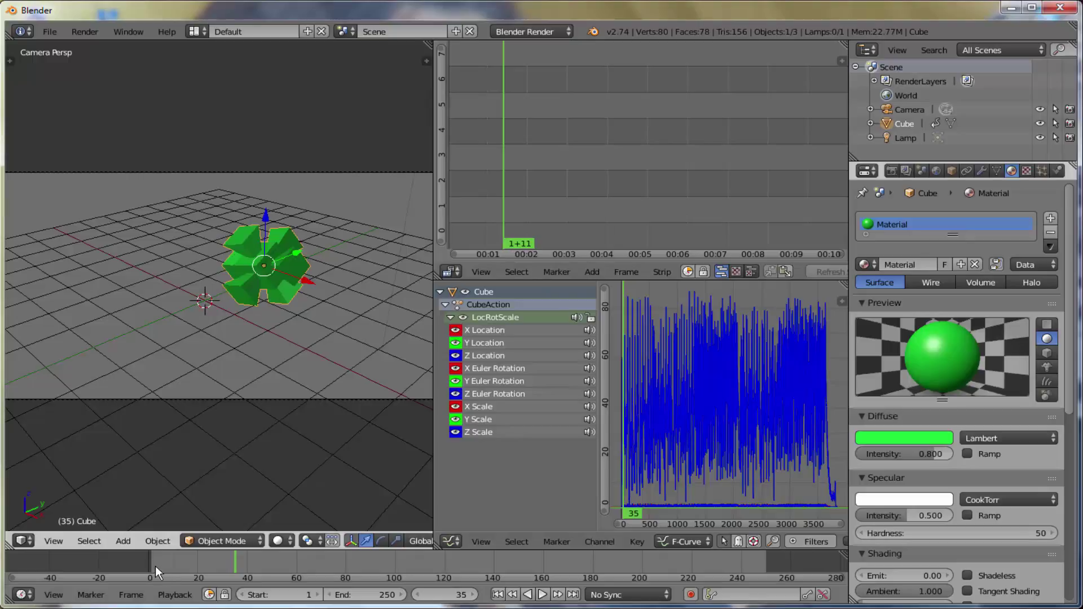
{"action": "key", "text": "shift+Left"}
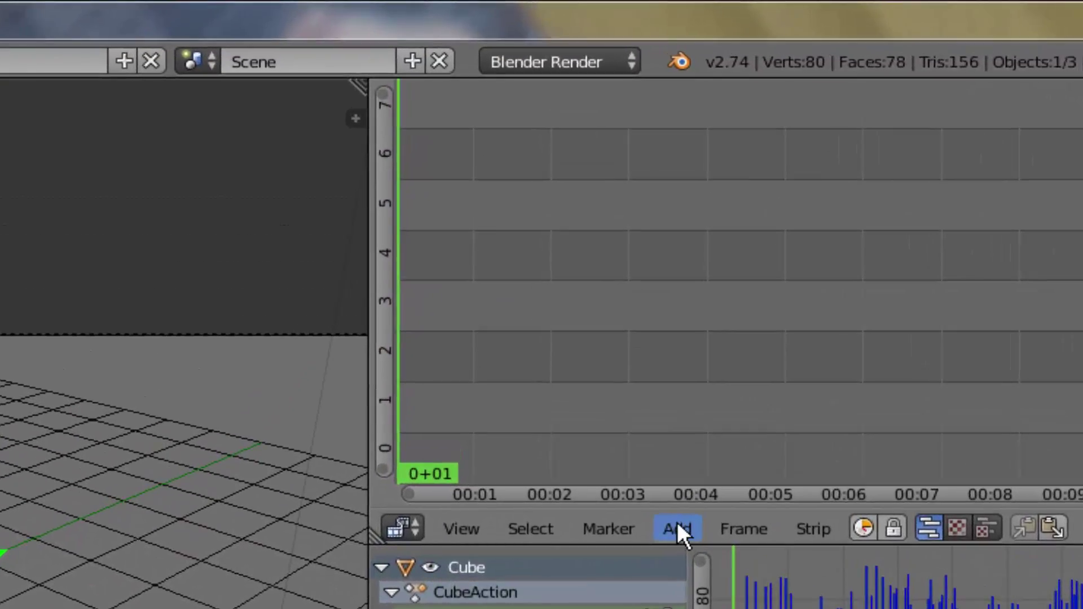
{"action": "left_click", "coordinate": [678, 524]}
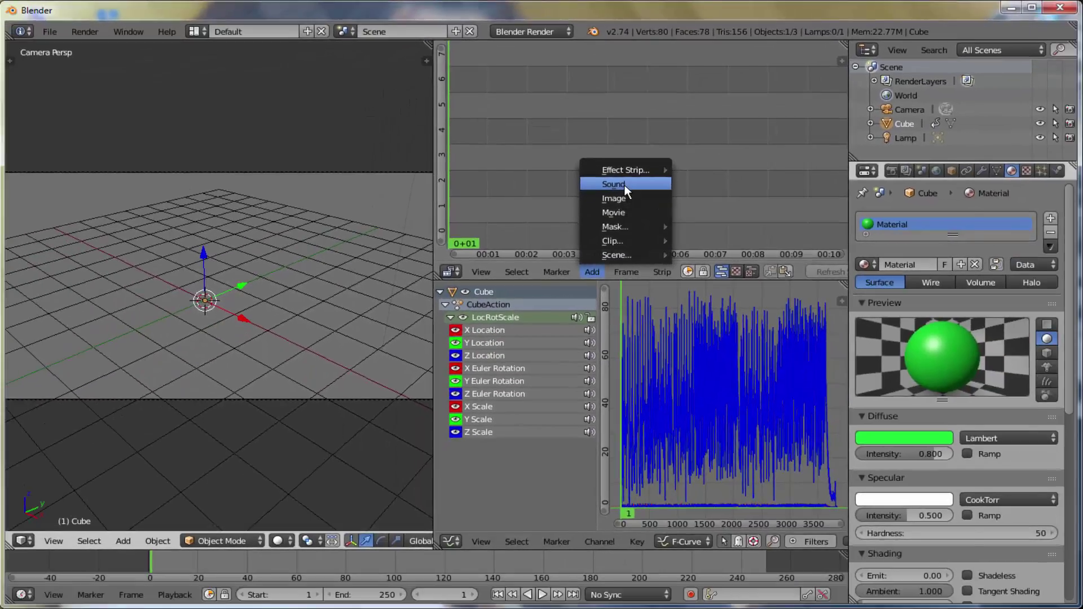
{"action": "left_click", "coordinate": [621, 184]}
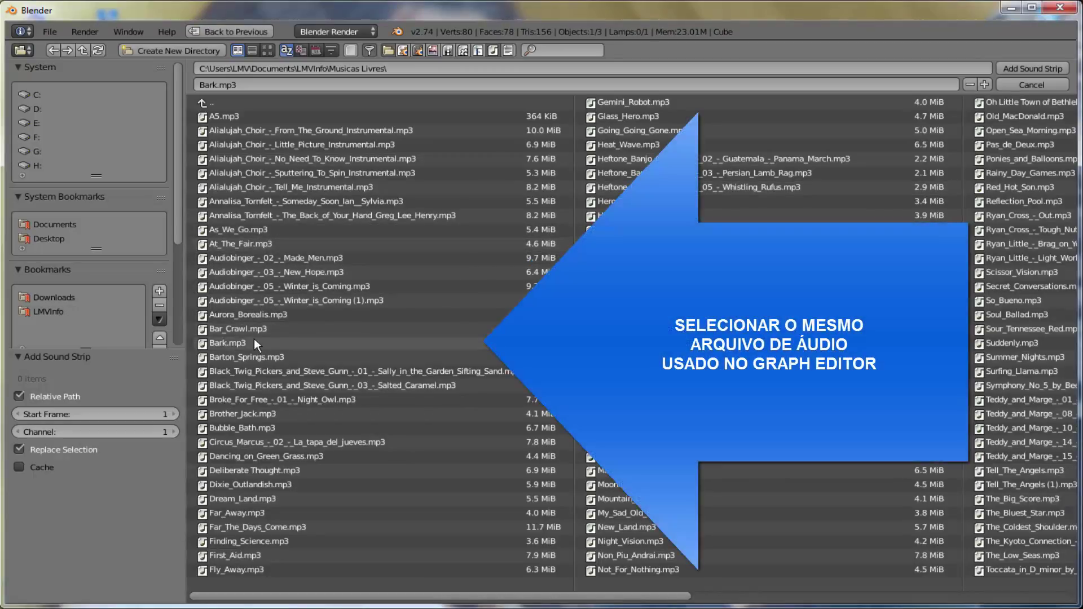
{"action": "left_click", "coordinate": [225, 343]}
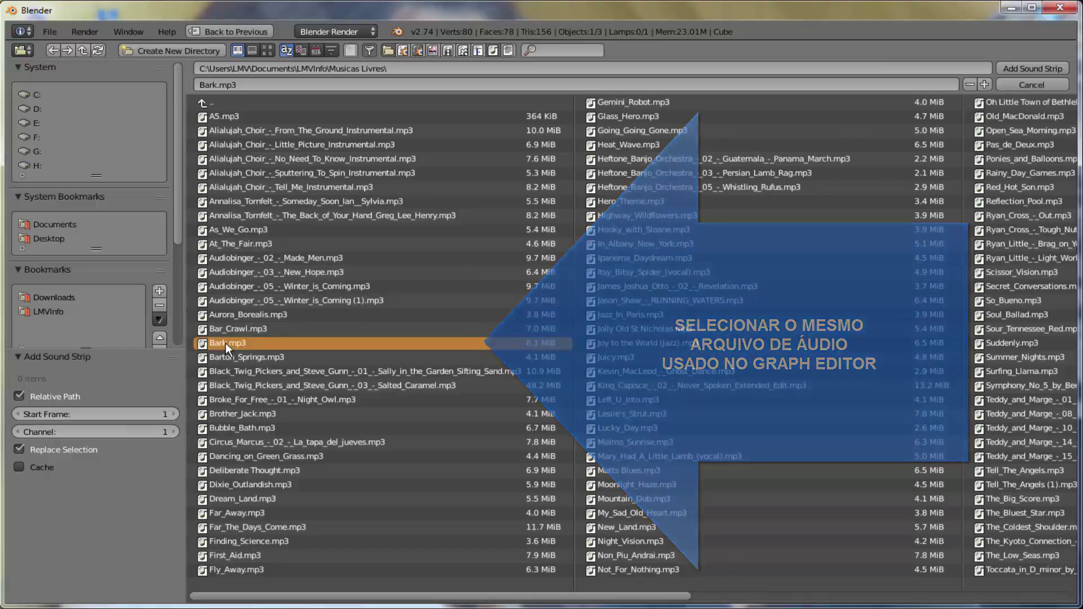
{"action": "left_click", "coordinate": [1013, 66]}
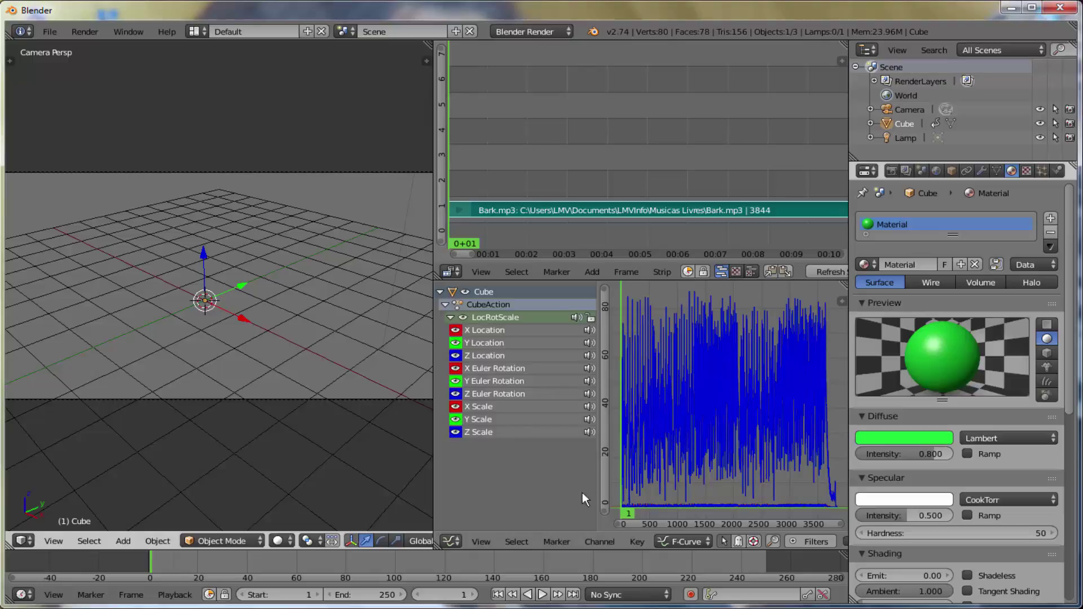
- Preview the cube animation with the Bark.mp3 strip and pause at frame 52
{"action": "left_click", "coordinate": [543, 595]}
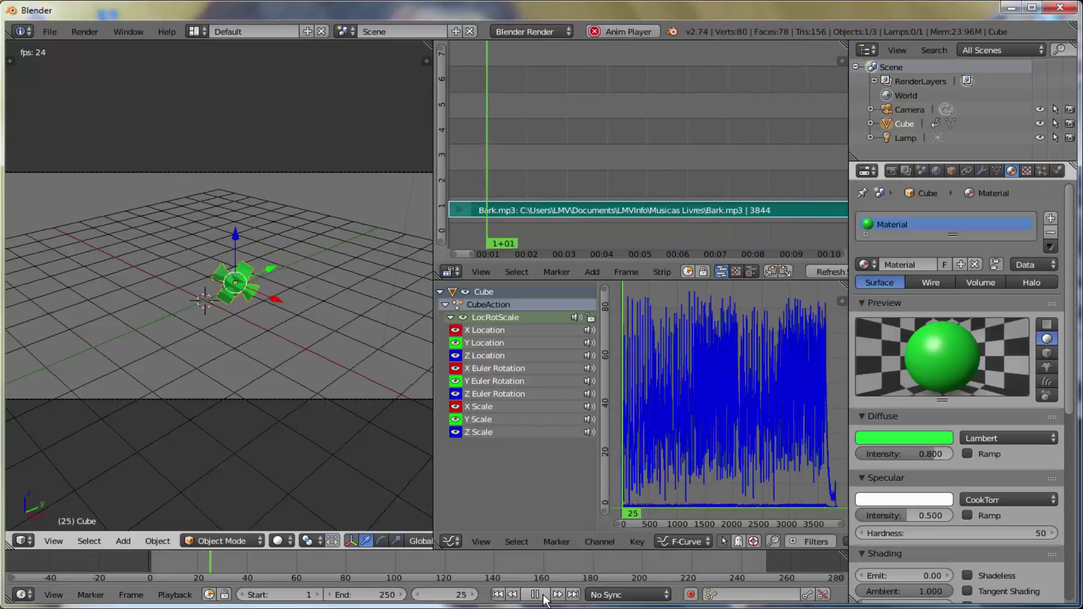
{"action": "left_click", "coordinate": [534, 595]}
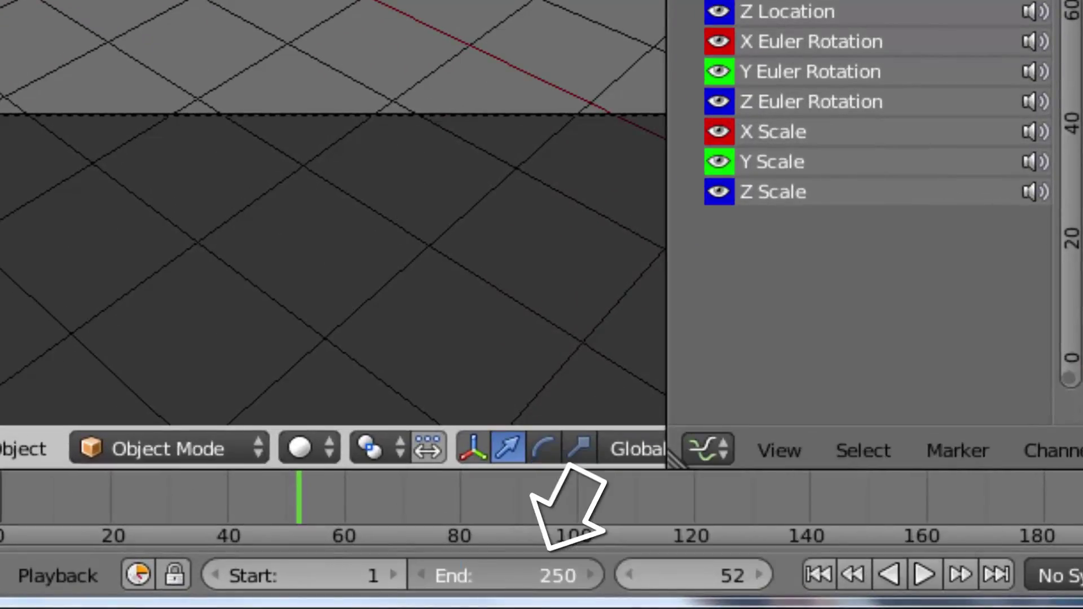
- Set the scene end frame to 3844 to match Bark.mp3 and play the full range
{"action": "left_click", "coordinate": [503, 581]}
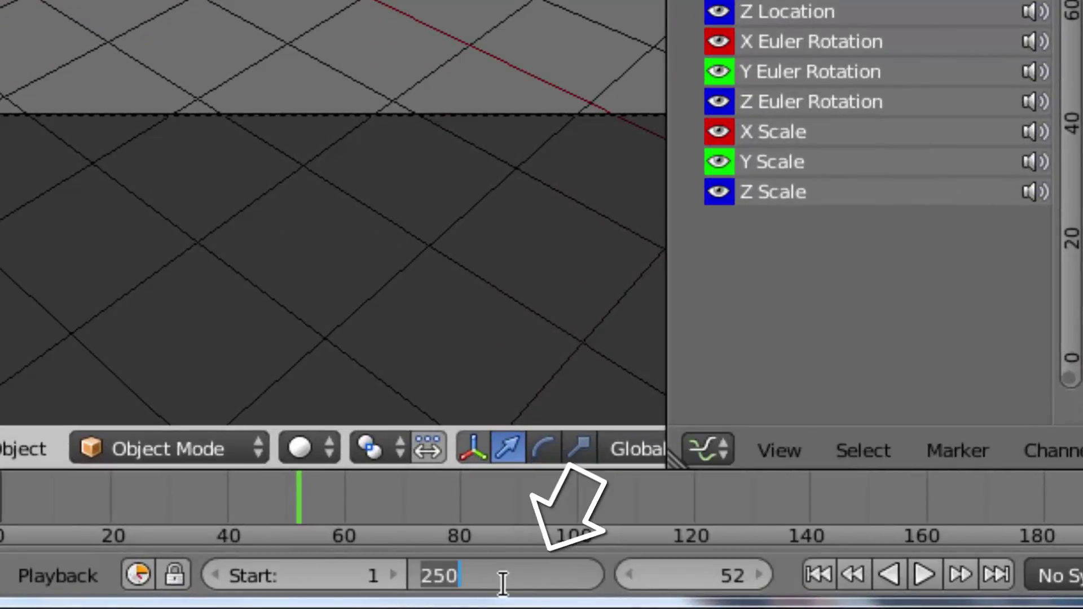
{"action": "type", "text": "3844"}
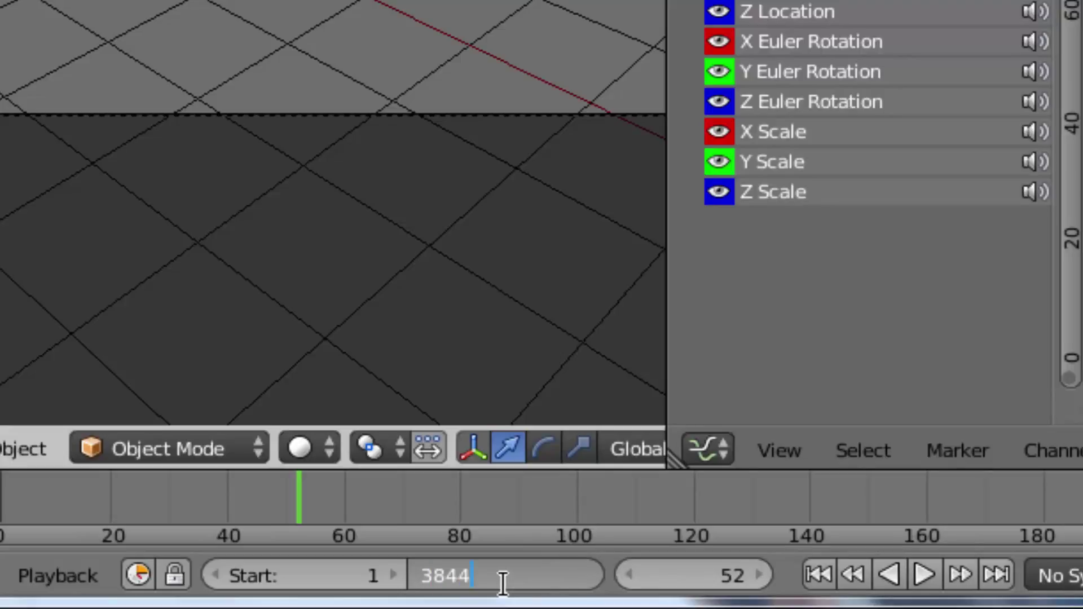
{"action": "key", "text": "Return"}
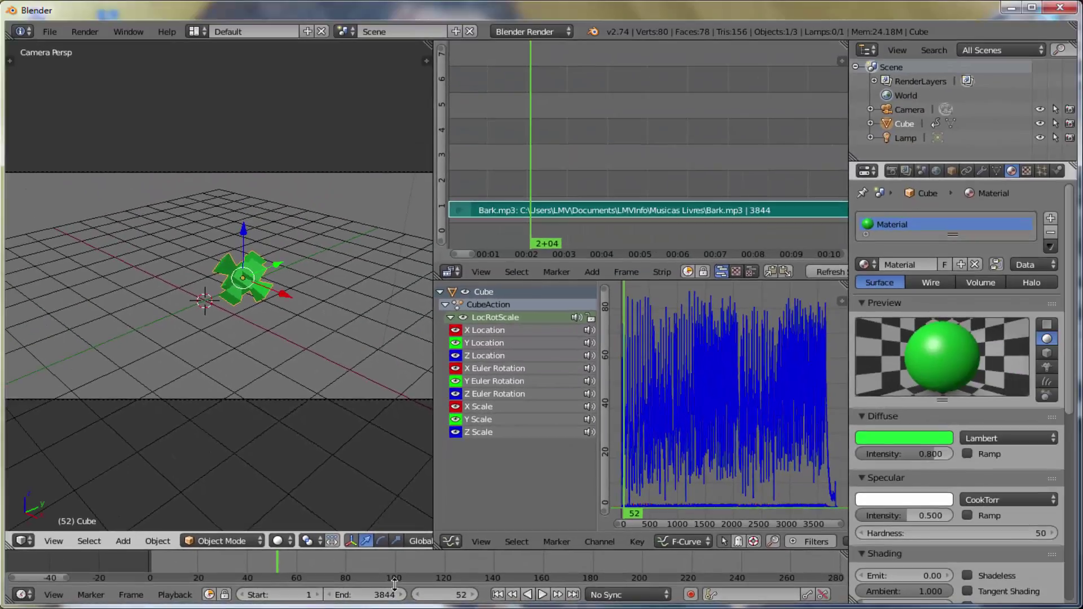
{"action": "left_click", "coordinate": [544, 595]}
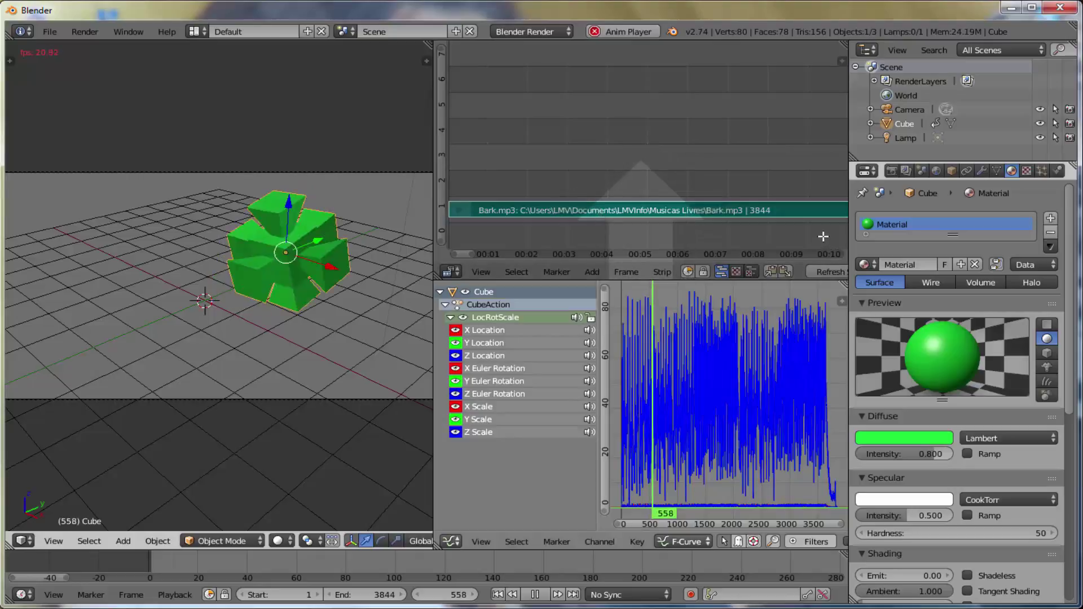
- Merge the sequencer into the Graph Editor, stop playback, and select and zoom in on the X Location curve
{"action": "left_click_drag", "start_coordinate": [822, 237], "coordinate": [822, 235]}
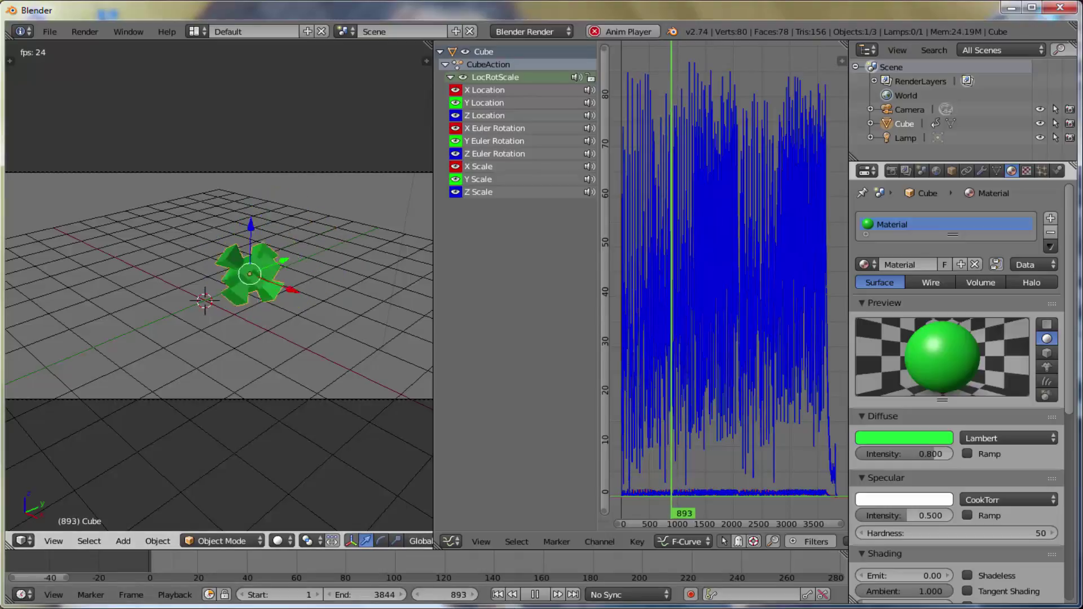
{"action": "key", "text": "alt+a"}
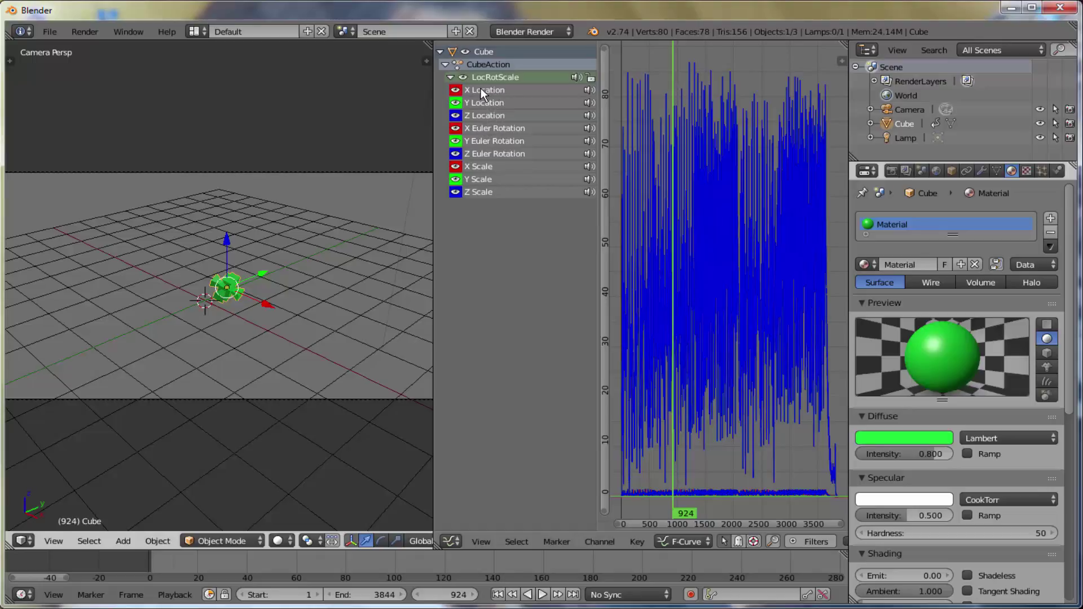
{"action": "left_click", "coordinate": [481, 89]}
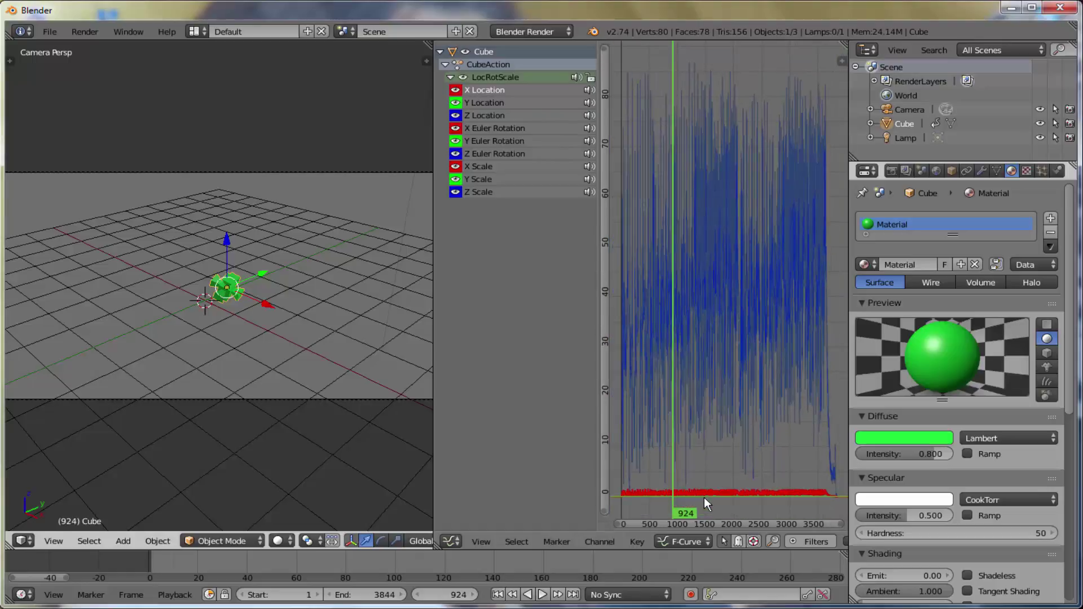
{"action": "middle_click_drag", "start_coordinate": [703, 496], "coordinate": [709, 365]}
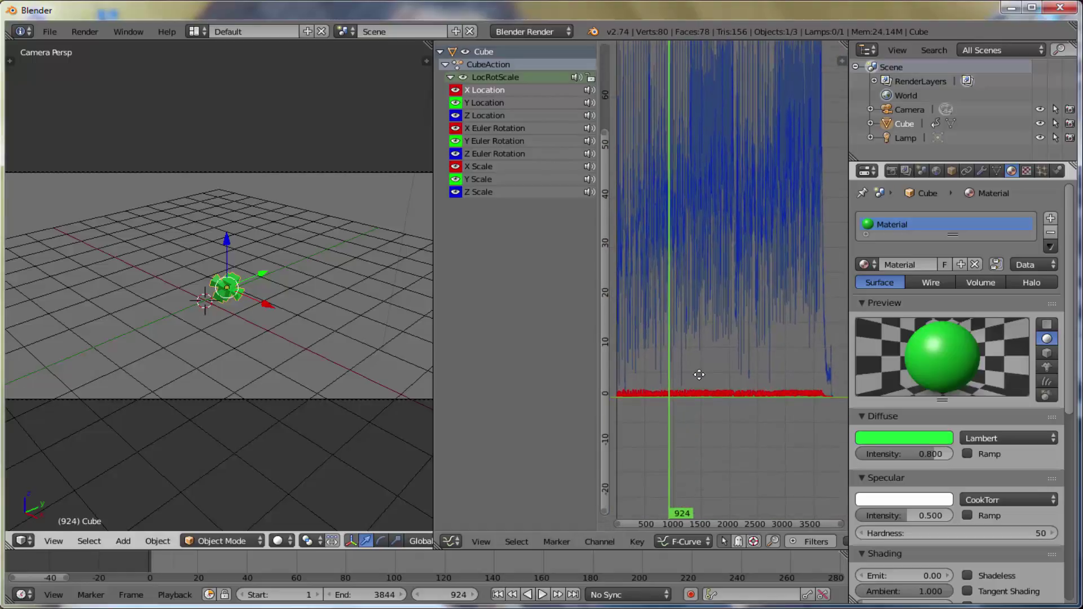
{"action": "scroll", "coordinate": [709, 367], "scroll_direction": "up", "scroll_amount": 3}
{"action": "scroll", "coordinate": [706, 377], "scroll_direction": "up", "scroll_amount": 3}
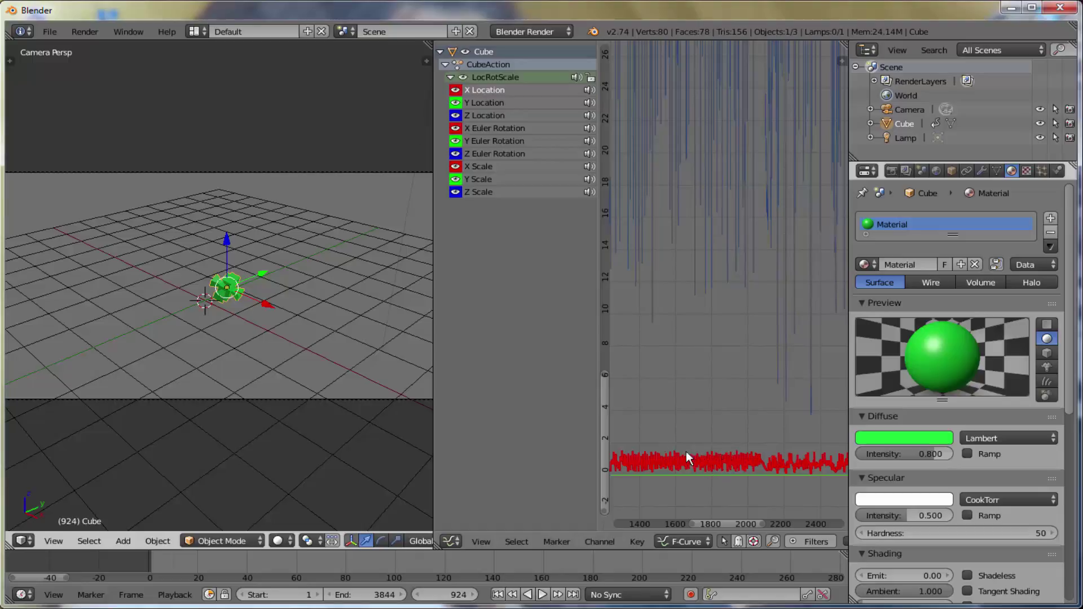
- Re-select X Location and show the N sidebar with its modifier properties
{"action": "left_click", "coordinate": [472, 103]}
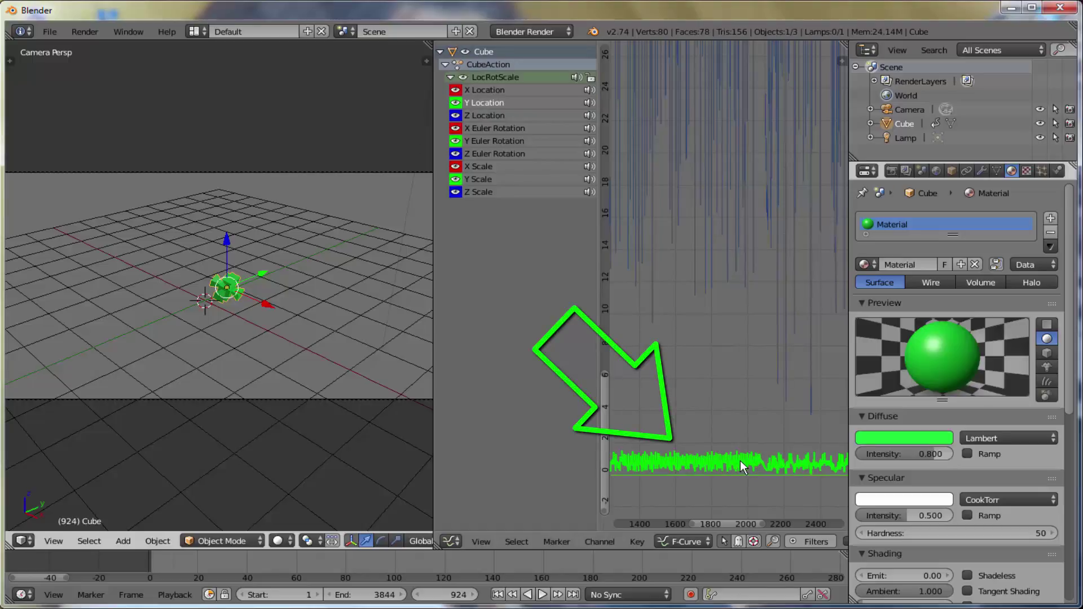
{"action": "left_click", "coordinate": [502, 90]}
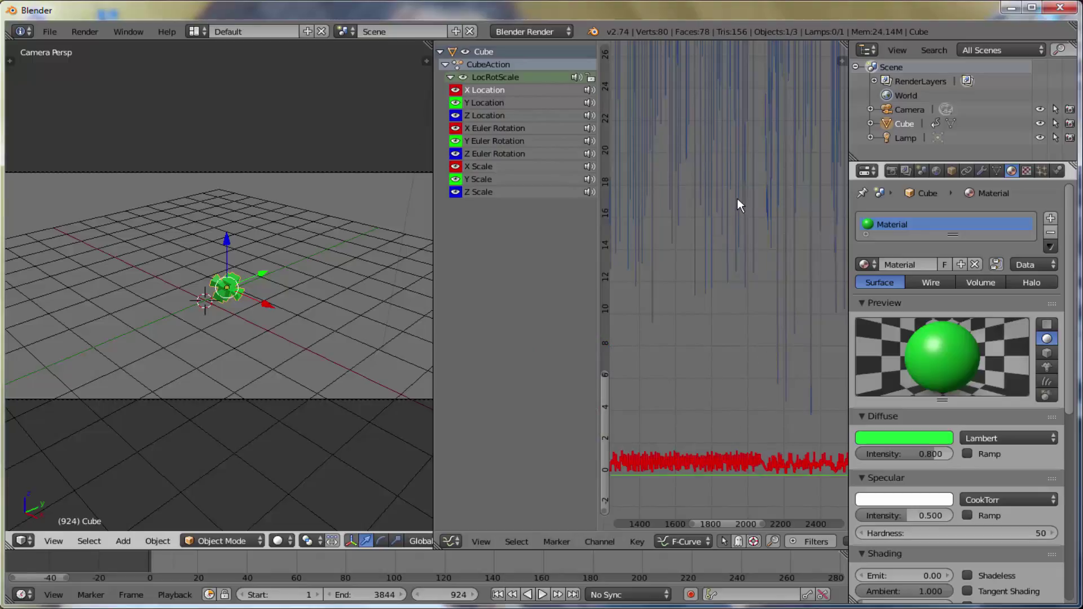
{"action": "key", "text": "n"}
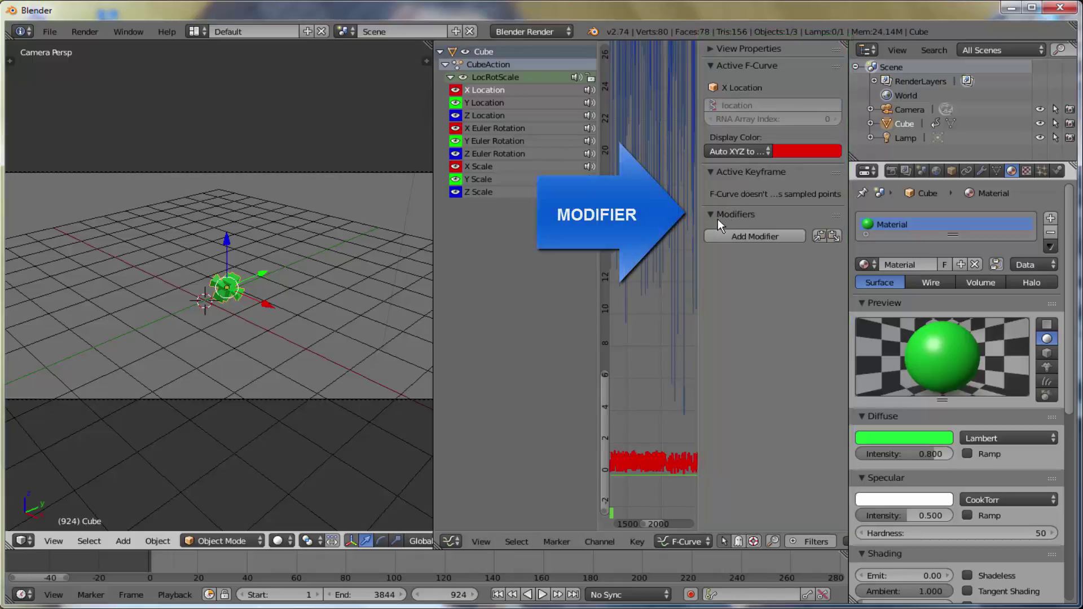
- Add a Built-In Function modifier to X Location with Phase Multiplier 0.2 and Amplitude 3
{"action": "left_click", "coordinate": [756, 235]}
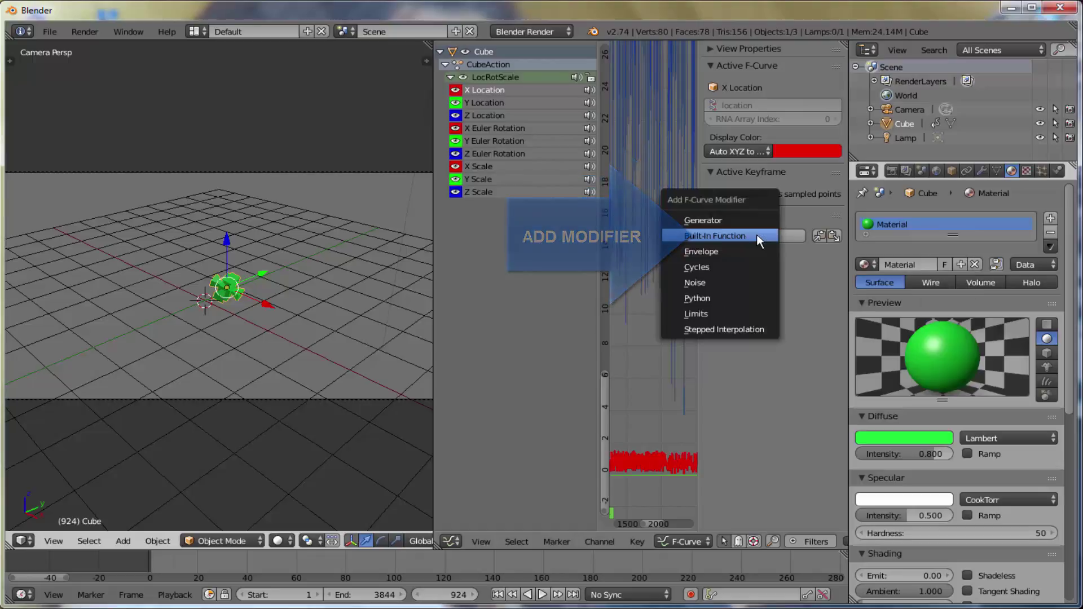
{"action": "left_click", "coordinate": [722, 235]}
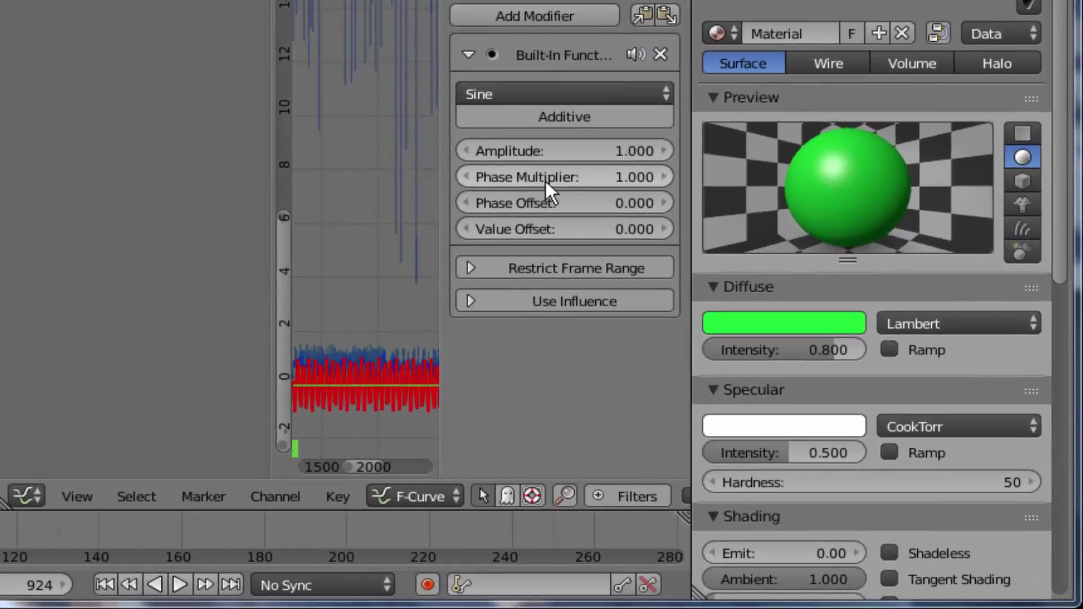
{"action": "left_click", "coordinate": [561, 177]}
{"action": "type", "text": "0."}
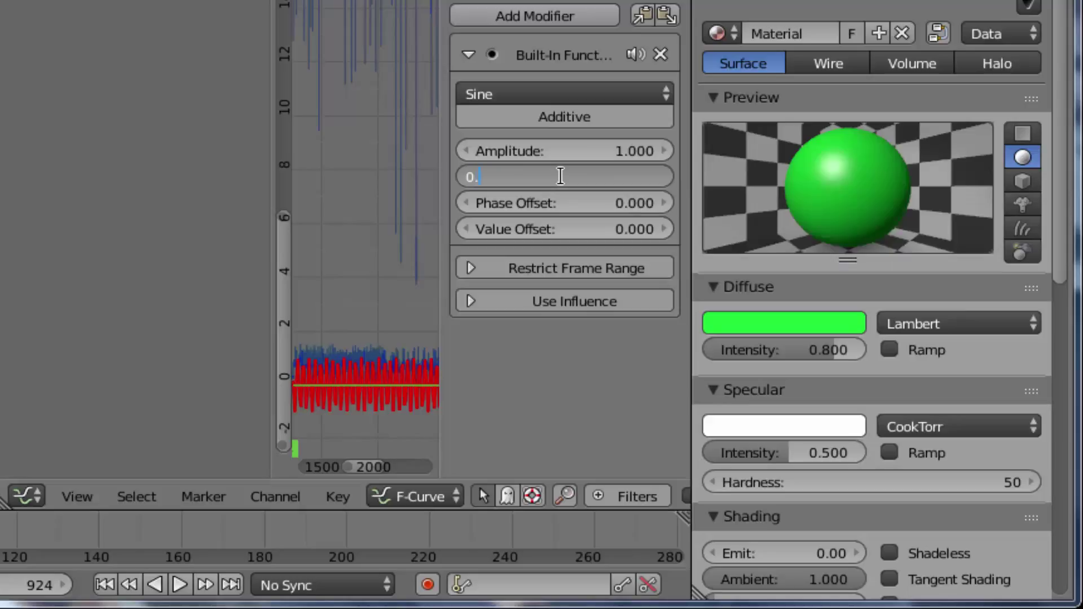
{"action": "type", "text": "2"}
{"action": "key", "text": "Return"}
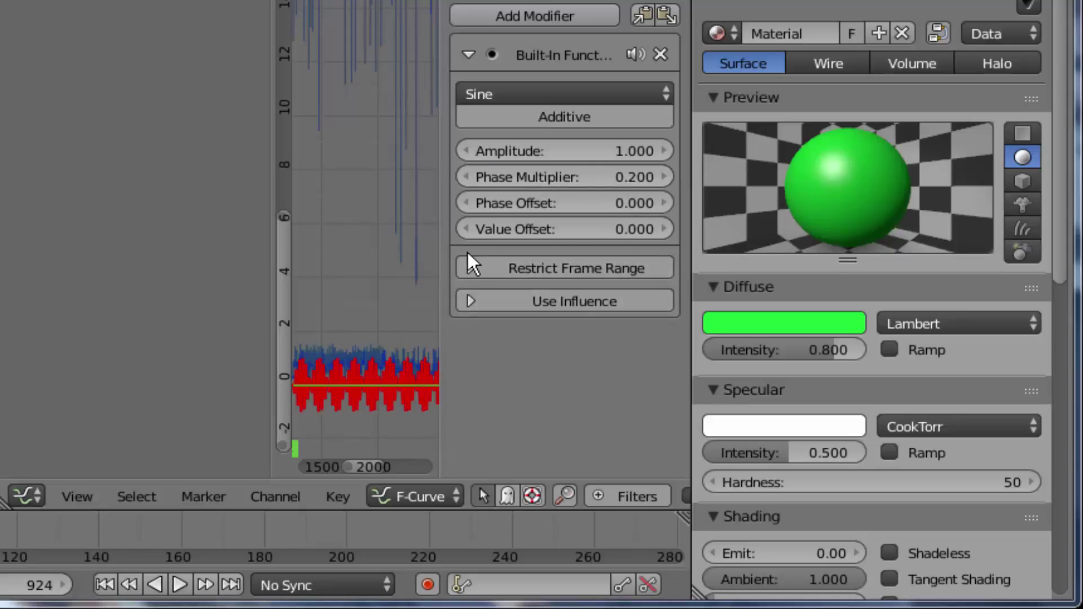
{"action": "left_click", "coordinate": [558, 151]}
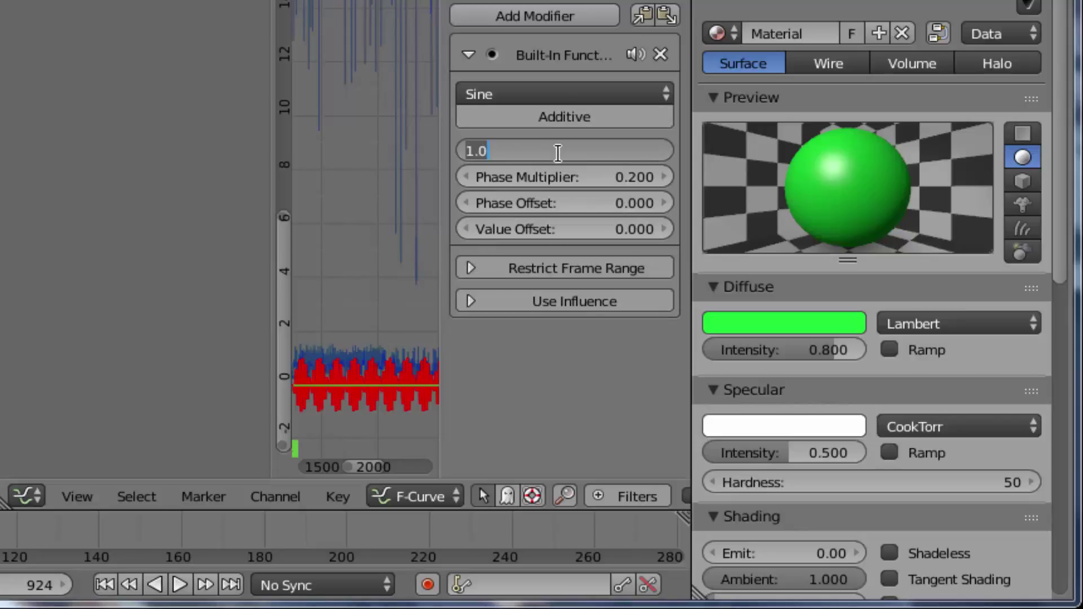
{"action": "type", "text": "3"}
{"action": "key", "text": "Return"}
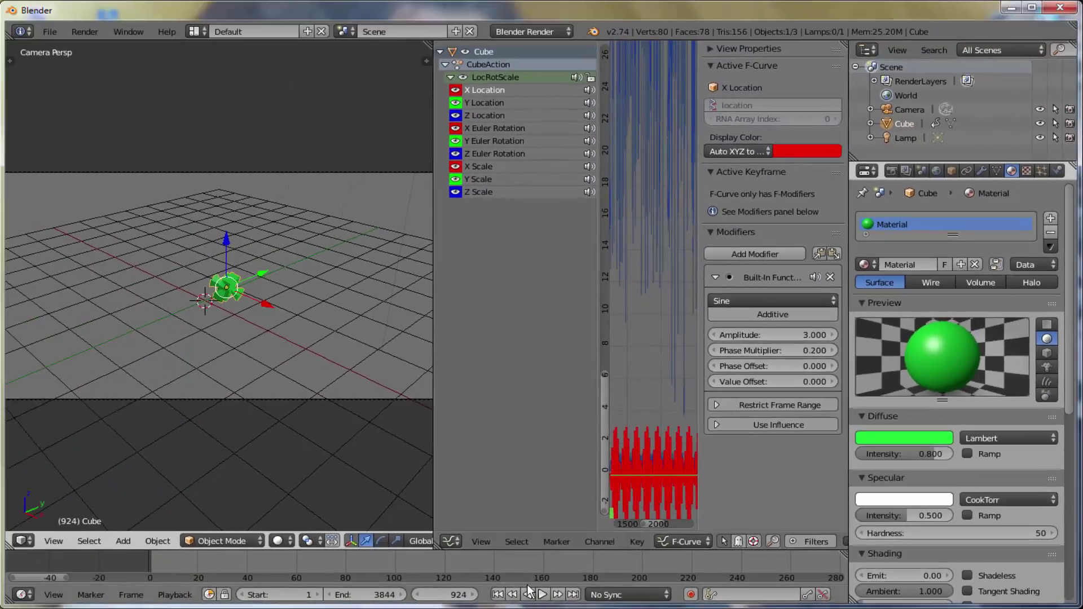
- Rewind to frame 1, play the sine-driven X sway, and pause at frame 301
{"action": "left_click", "coordinate": [498, 597]}
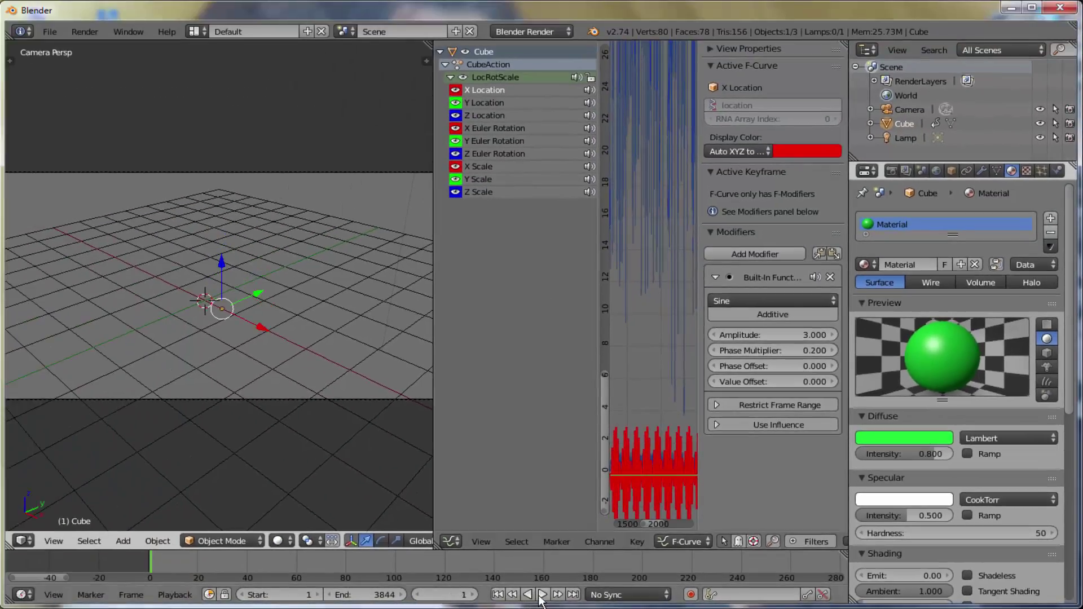
{"action": "left_click", "coordinate": [541, 595]}
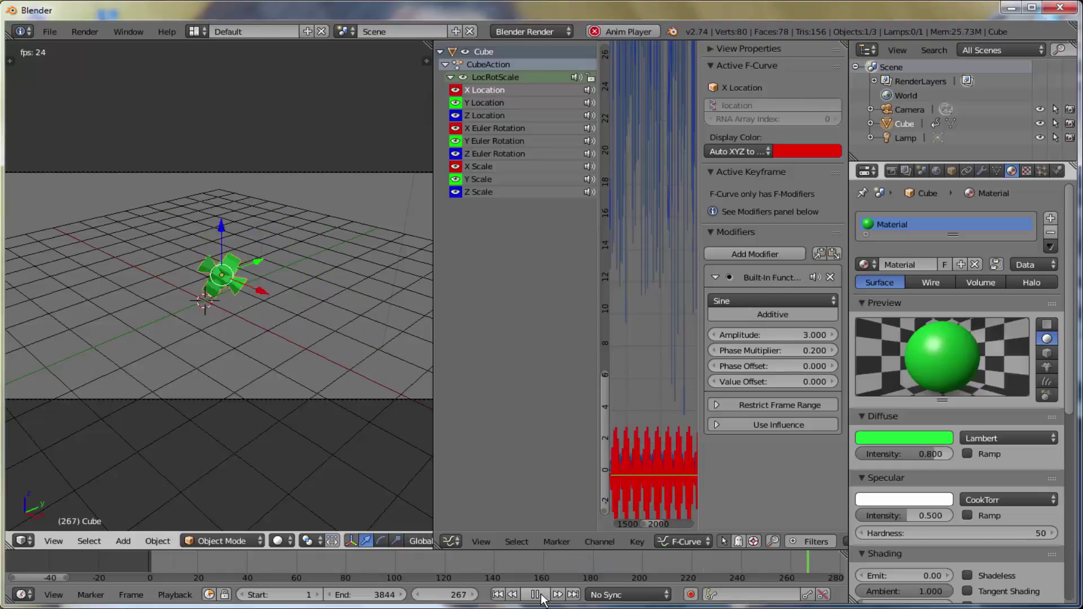
{"action": "left_click", "coordinate": [539, 594]}
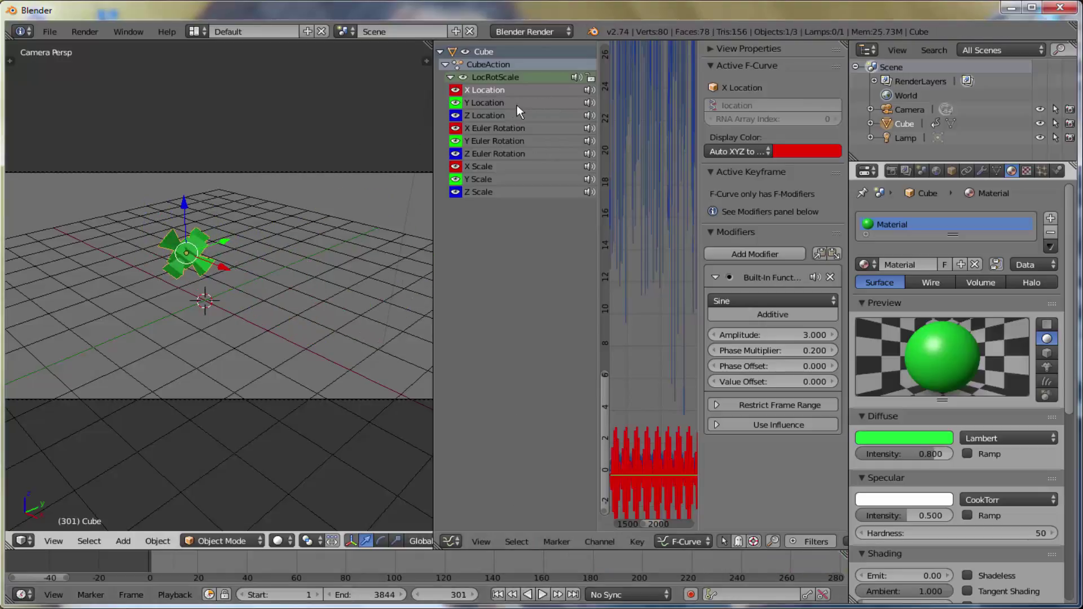
- Select Y Location and add a Built-In Function modifier with Amplitude 0.7
{"action": "left_click", "coordinate": [488, 103]}
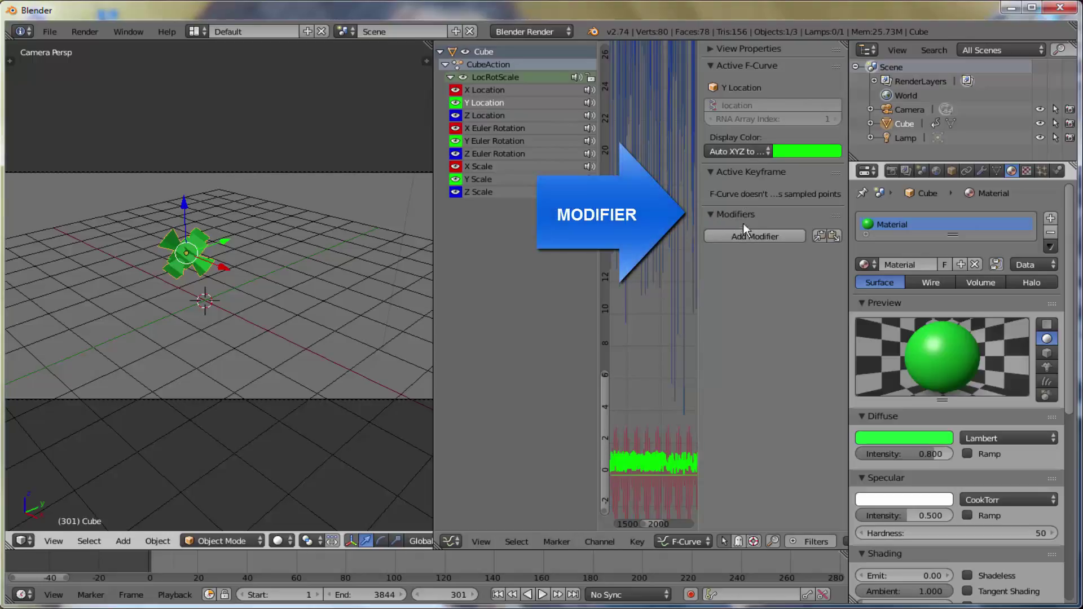
{"action": "left_click", "coordinate": [763, 236]}
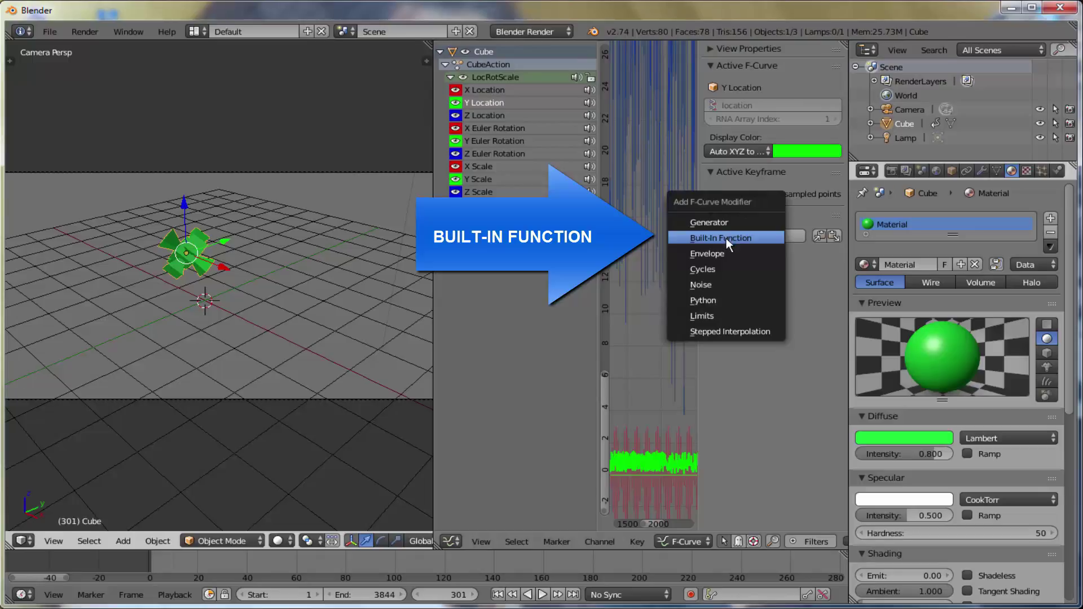
{"action": "left_click", "coordinate": [726, 238]}
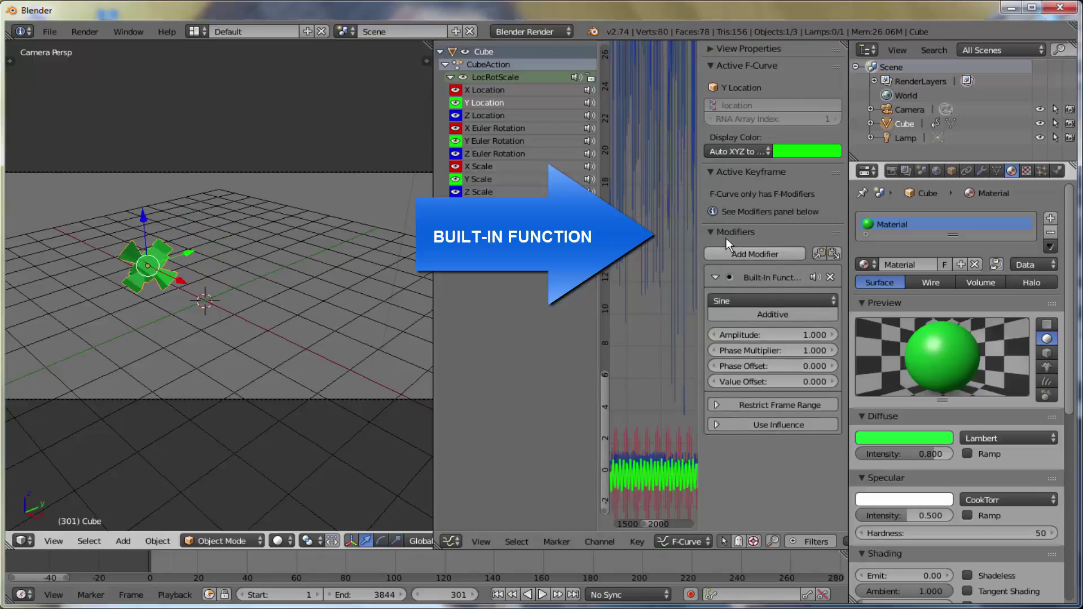
{"action": "left_click", "coordinate": [783, 350]}
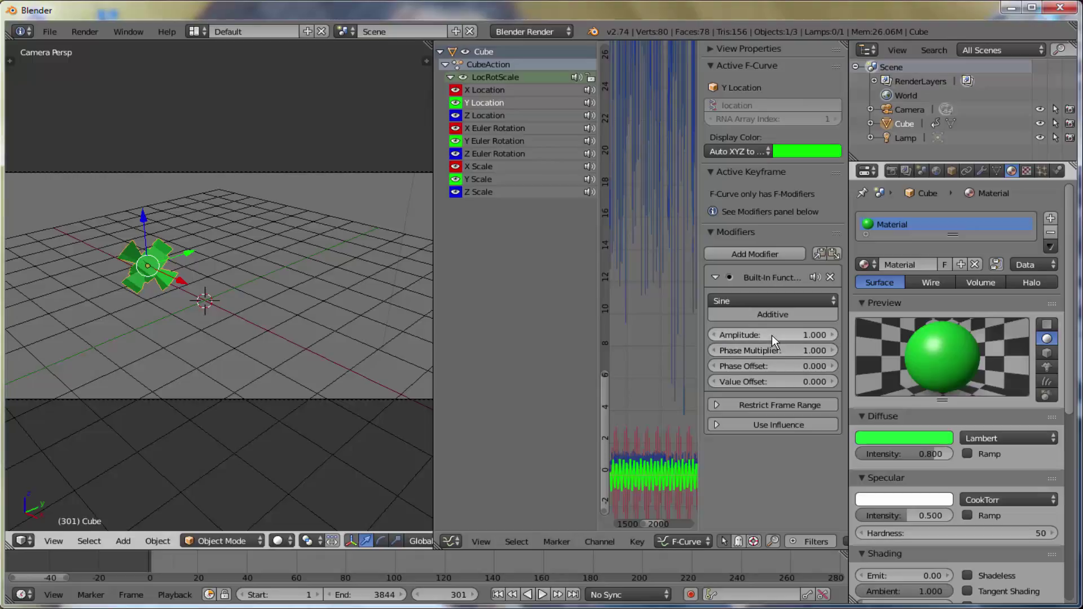
{"action": "left_click", "coordinate": [770, 335]}
{"action": "type", "text": "0.7"}
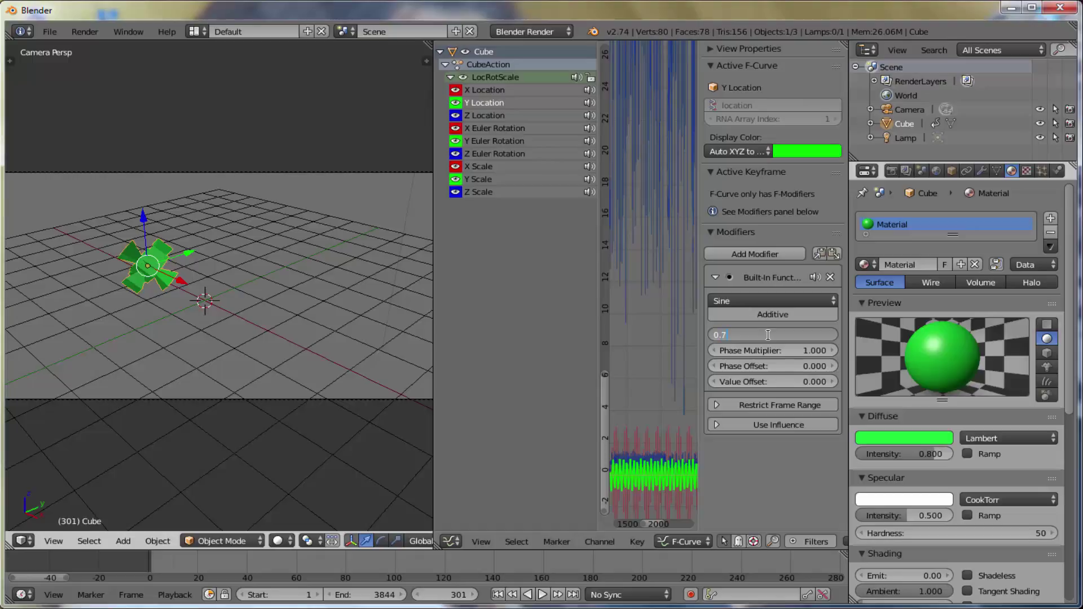
{"action": "key", "text": "Return"}
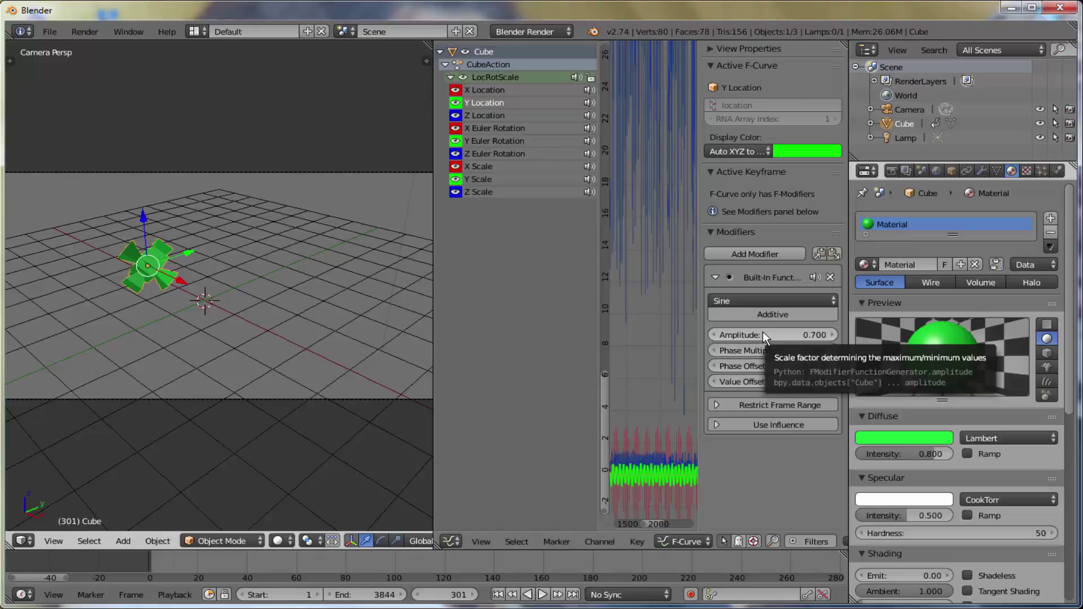
- Play the animation with the cube swaying on both X and Y, reaching frame 317
{"action": "left_click", "coordinate": [542, 594]}
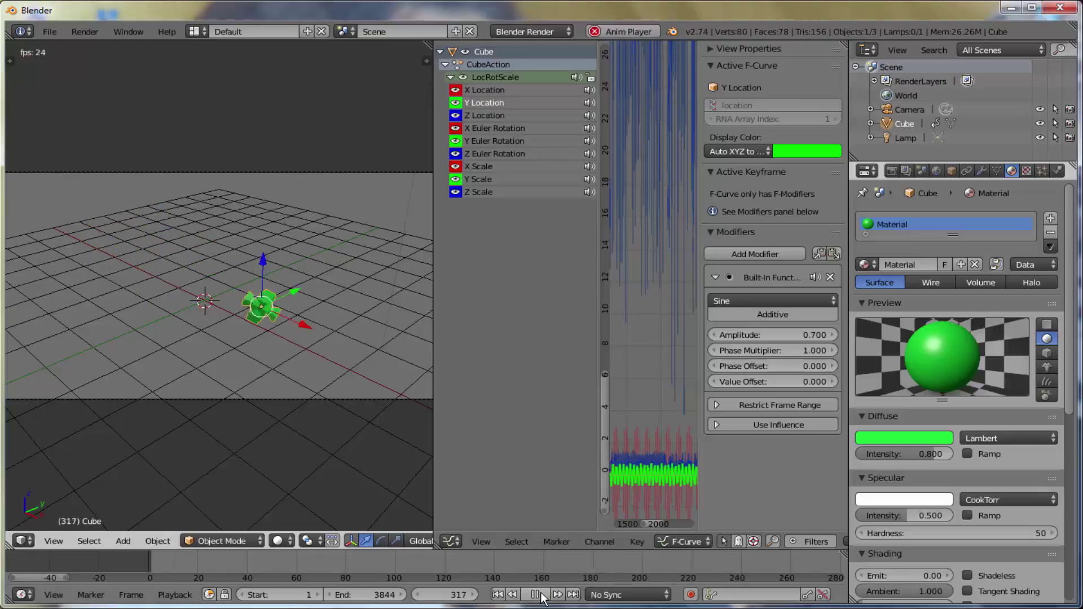